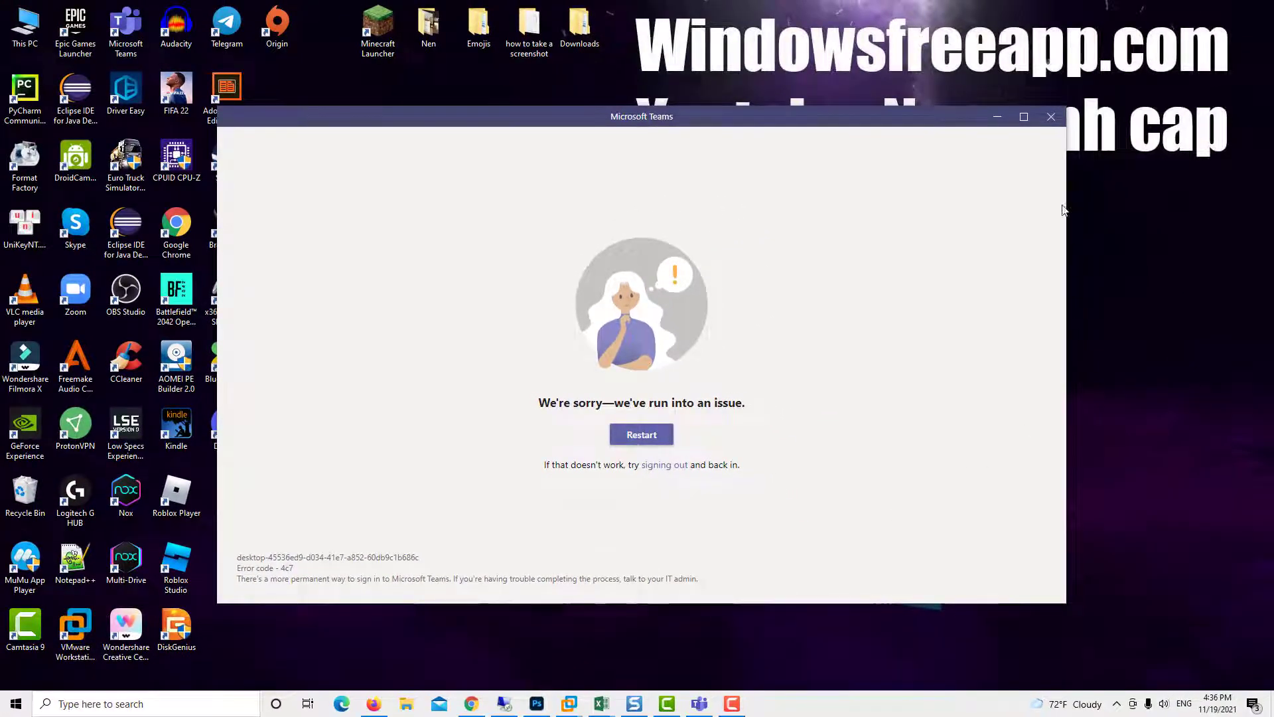
Close the Microsoft Teams error window and end the remaining Microsoft Teams task in Task Manager
left_click(1051, 117)
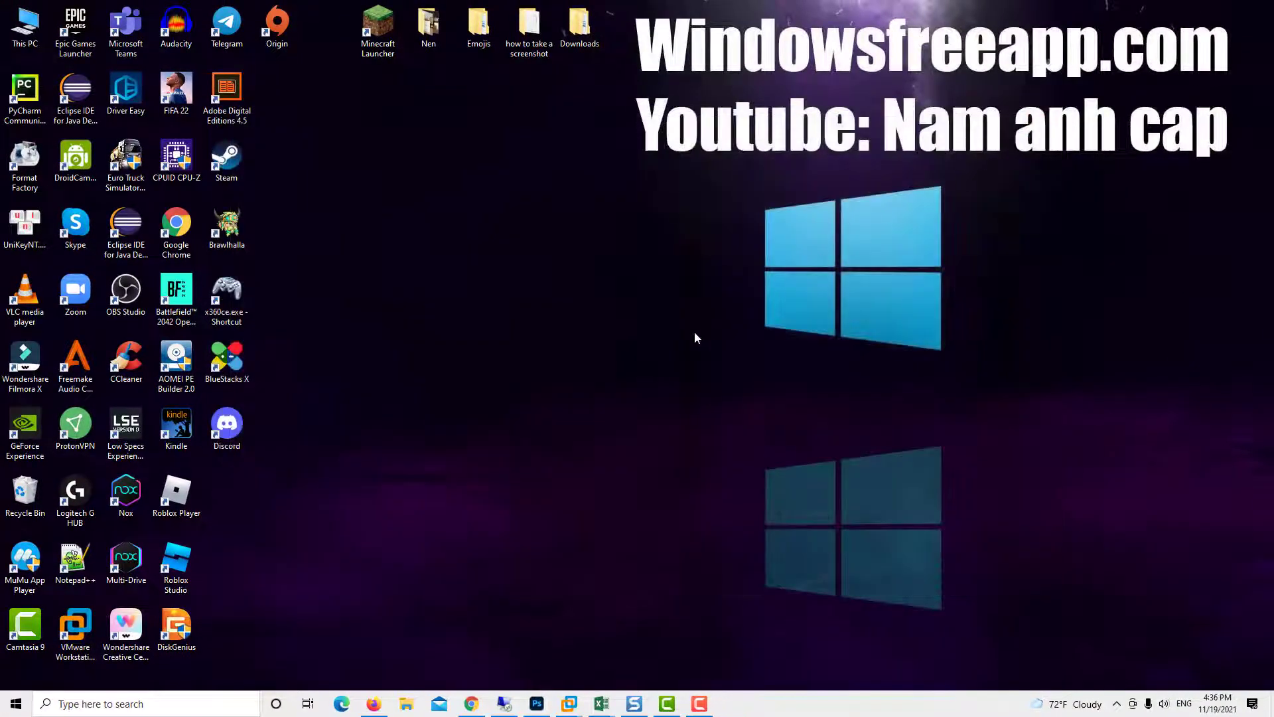
right_click(837, 698)
left_click(881, 654)
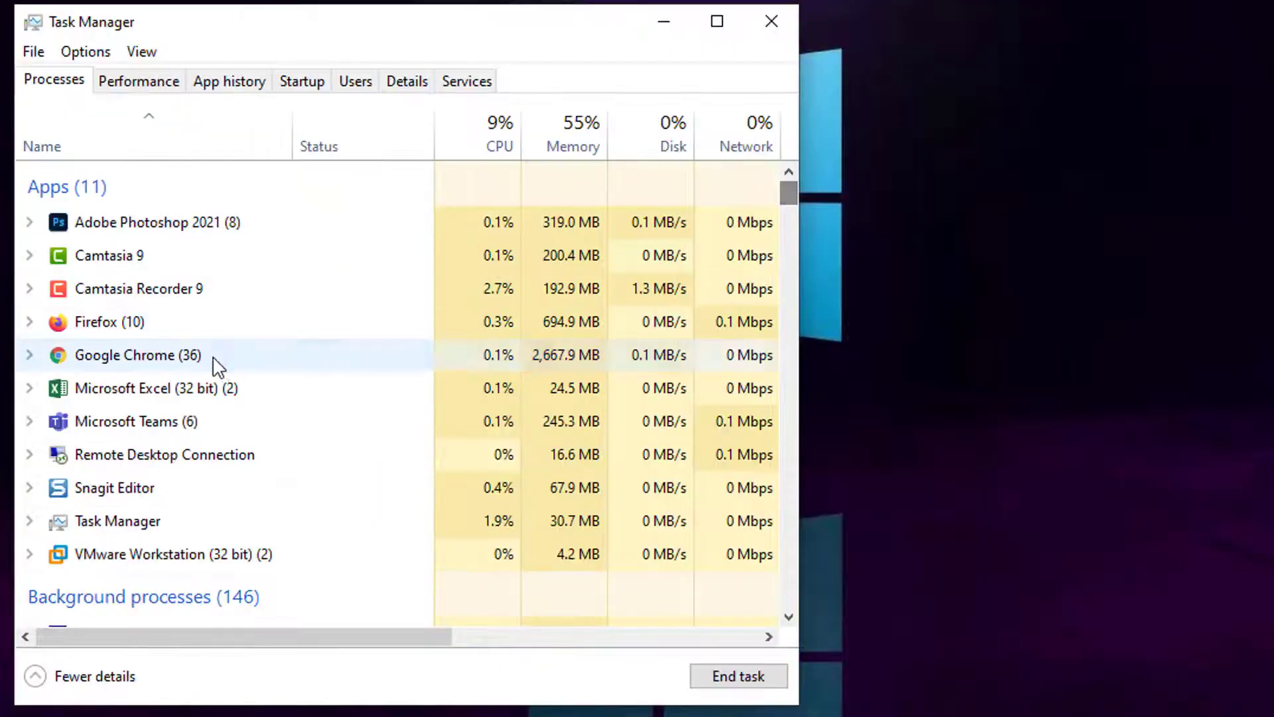
left_click(212, 384)
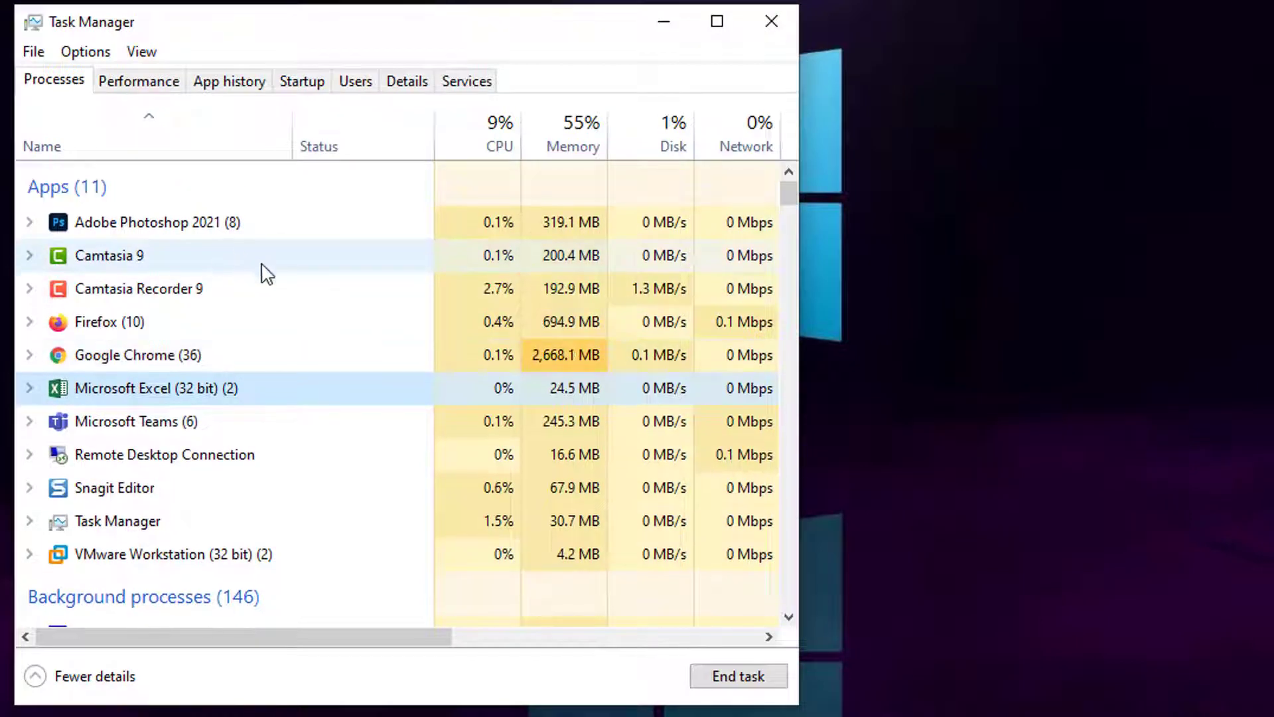
left_click(199, 421)
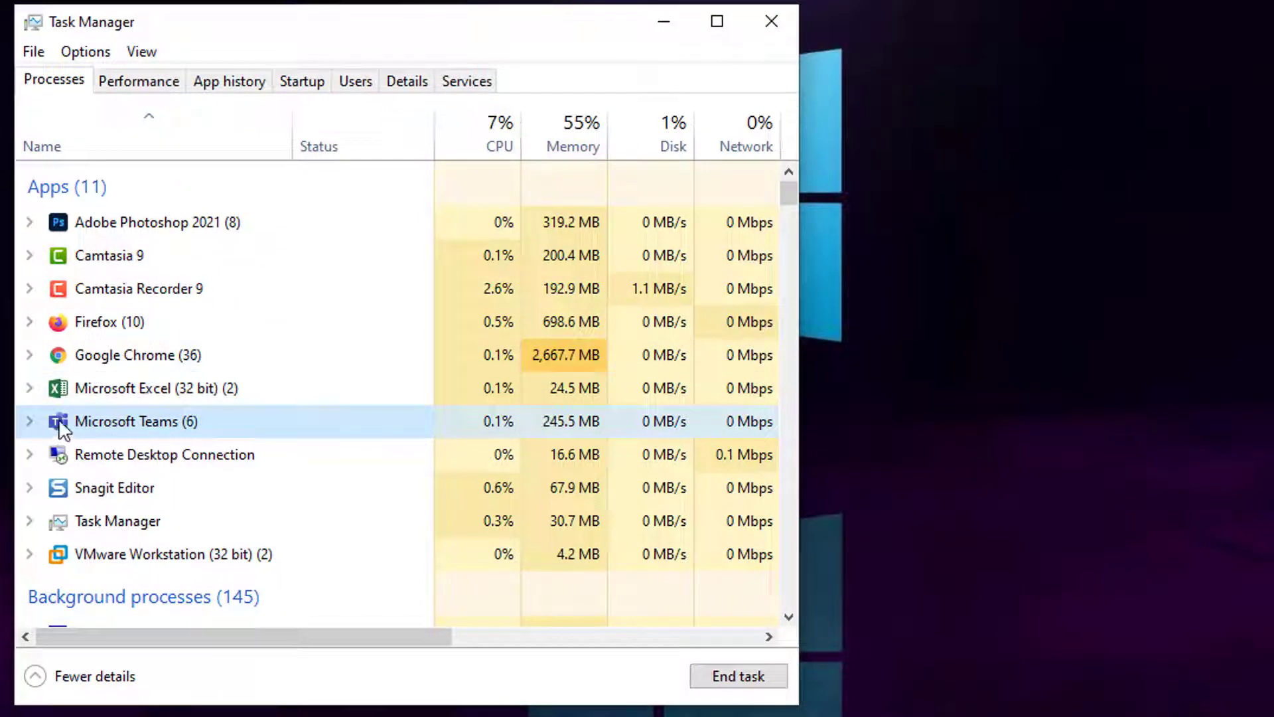
right_click(165, 424)
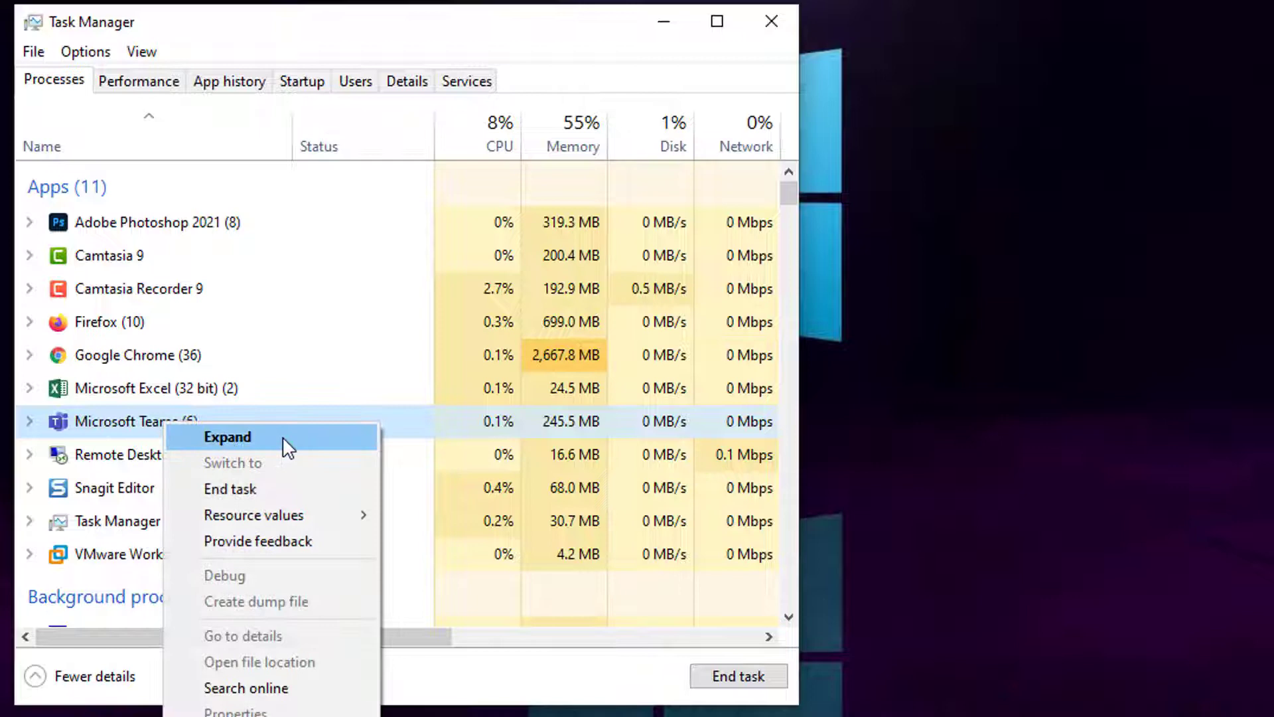
left_click(299, 489)
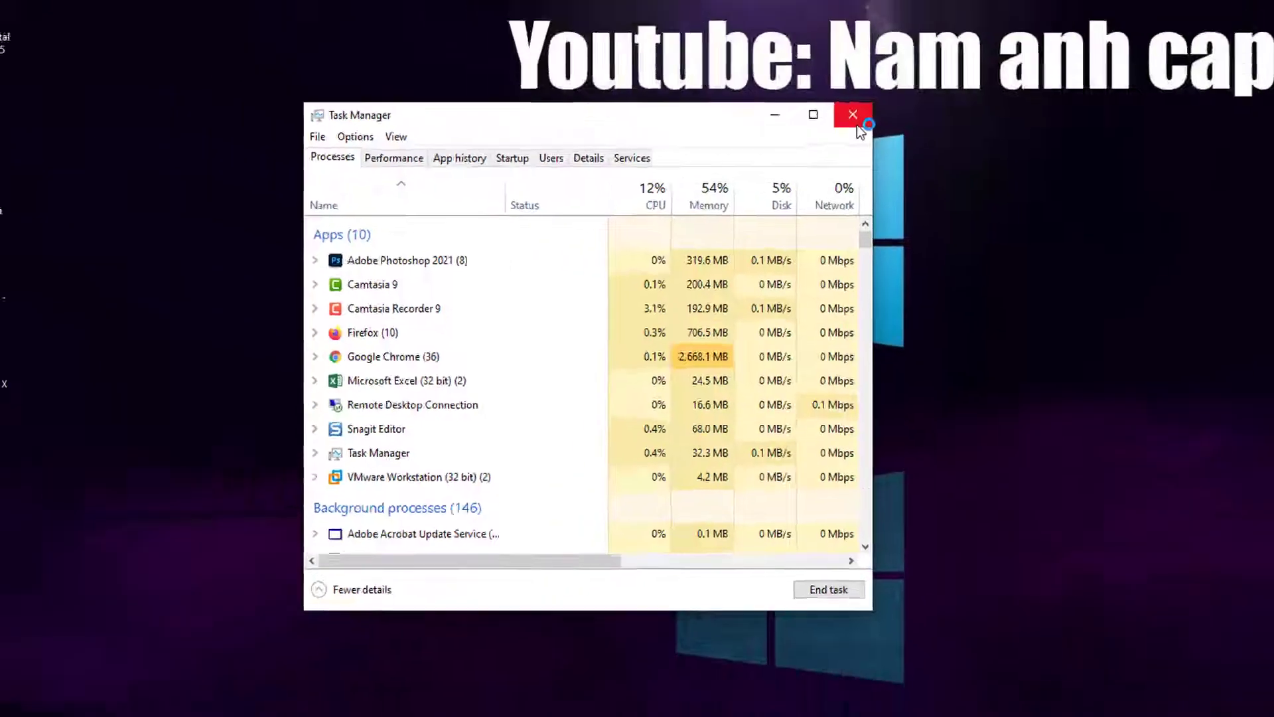
left_click(771, 21)
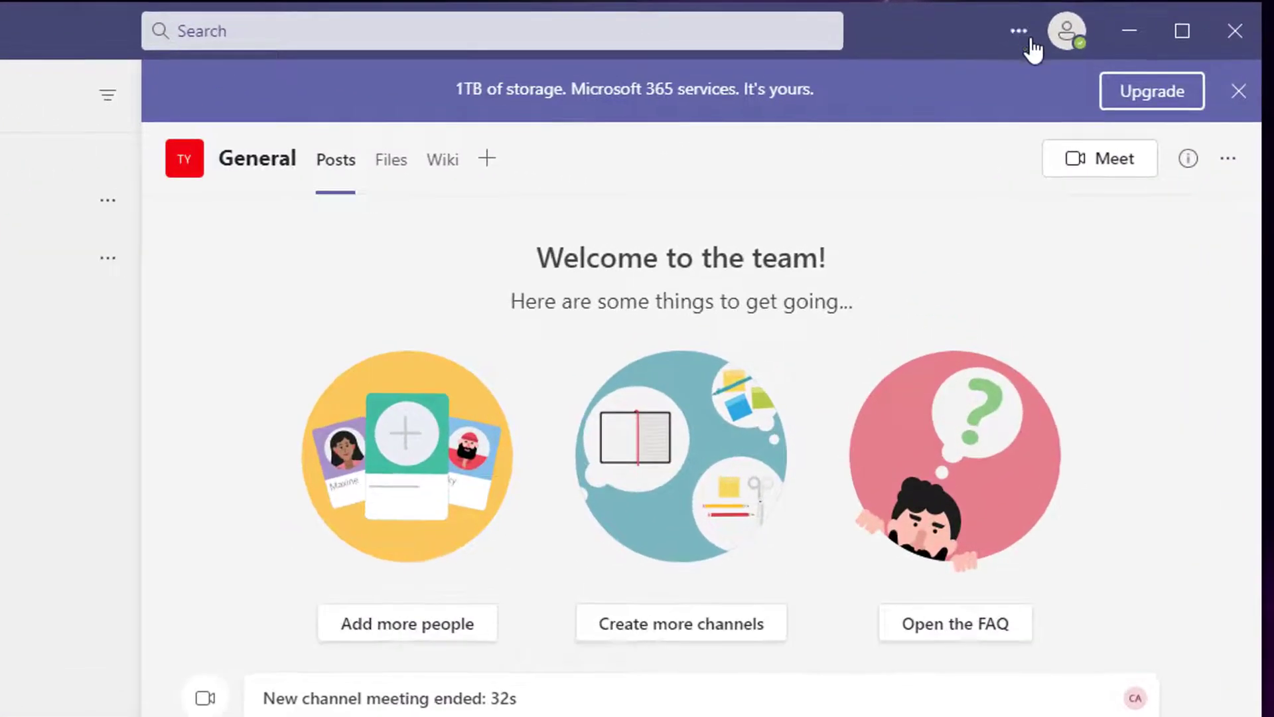
Check for updates in Microsoft Teams
left_click(986, 103)
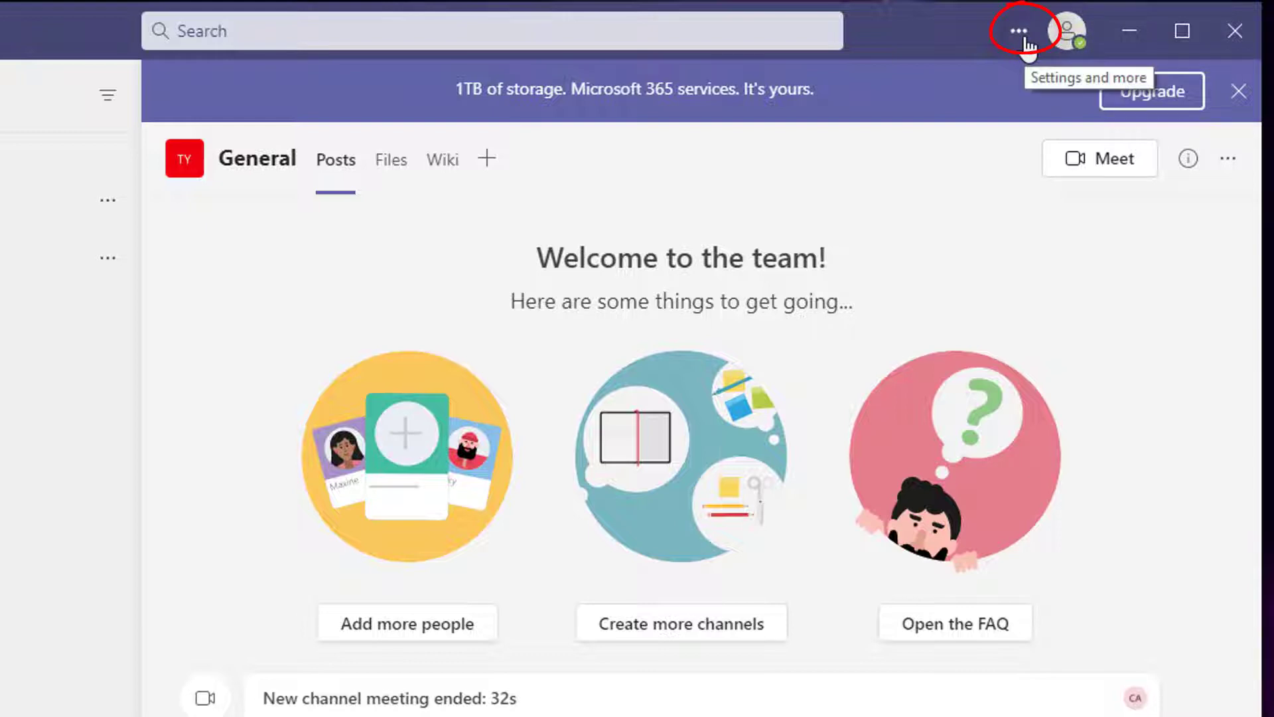
left_click(1020, 33)
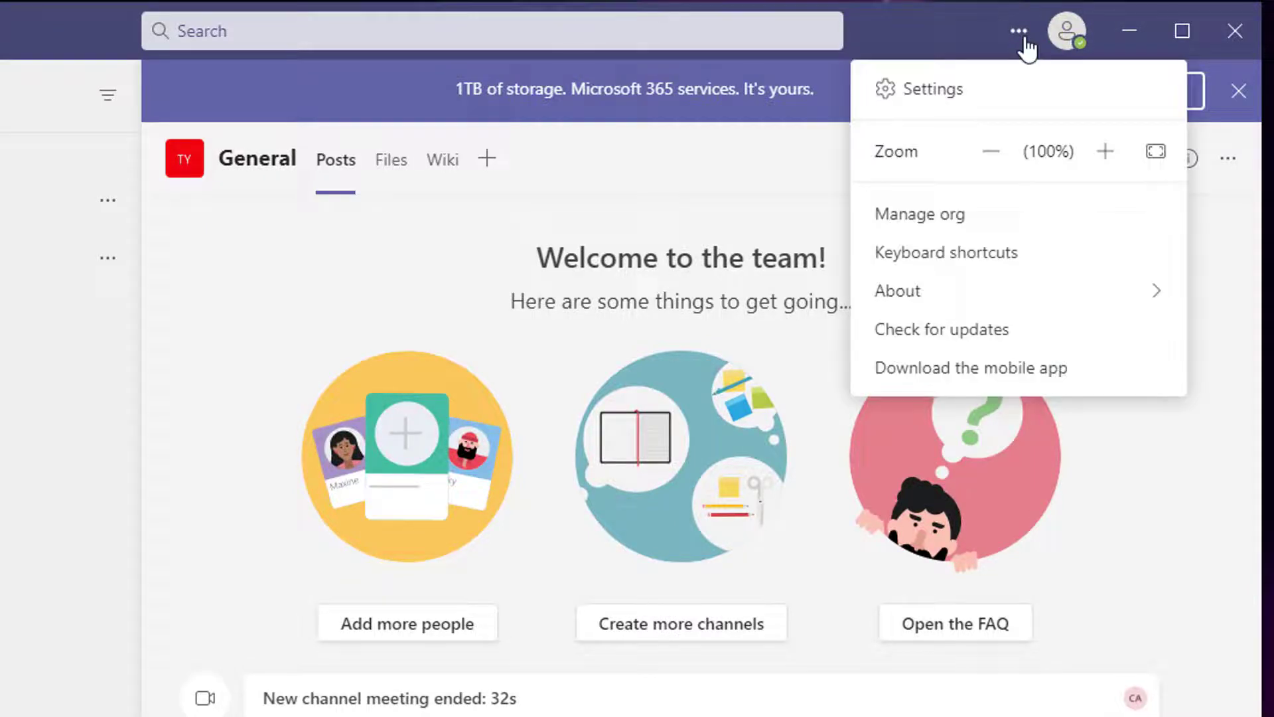
left_click(1090, 344)
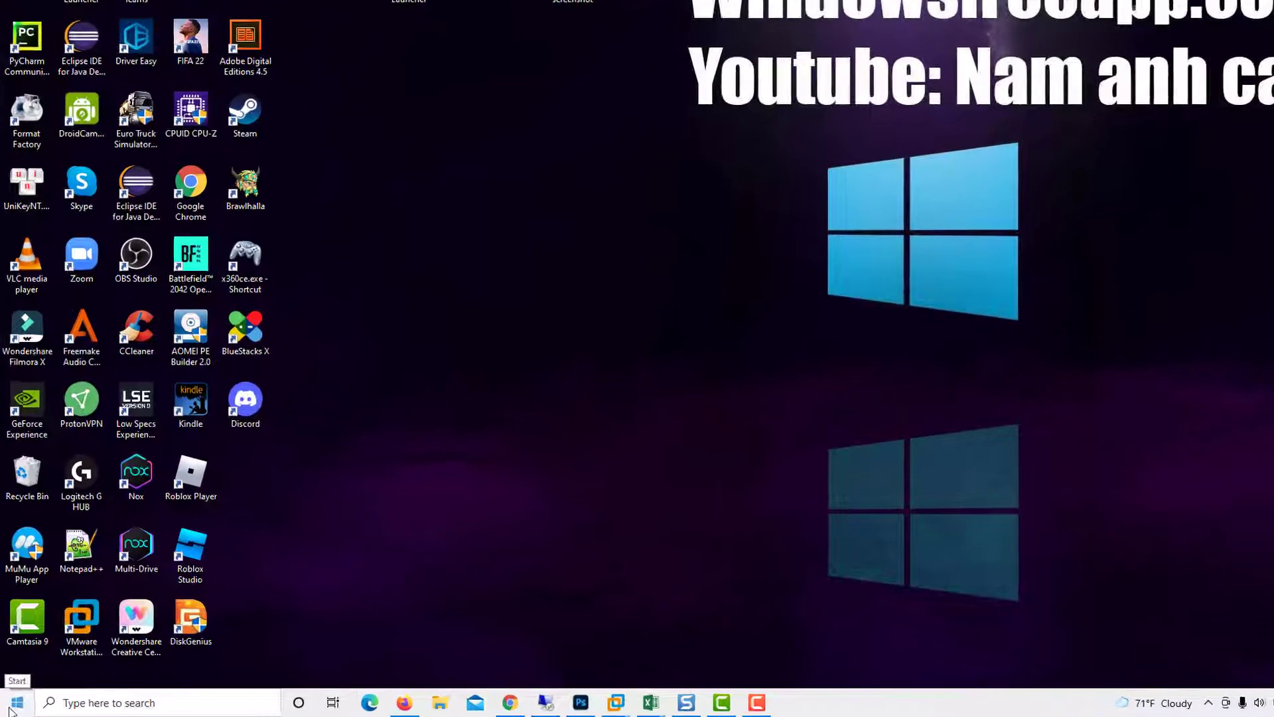
Open the Access work or school page of the Accounts section in Windows Settings
left_click(9, 709)
mouse_move(26, 611)
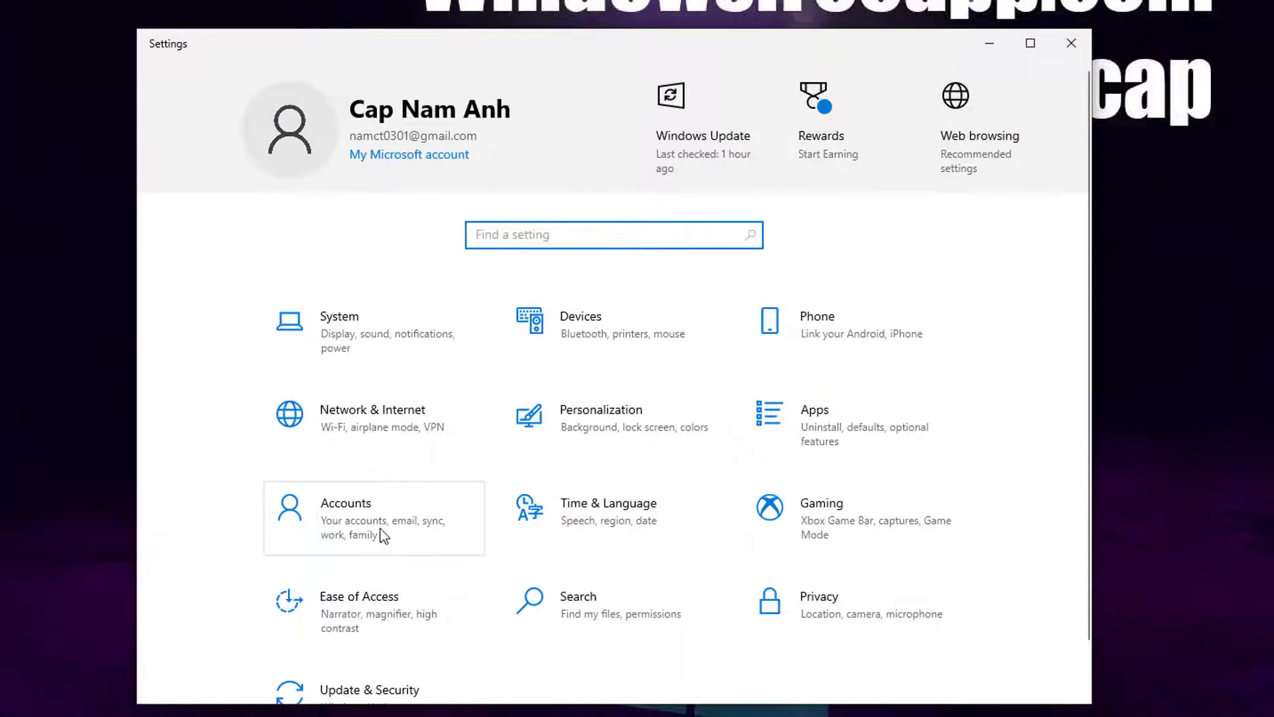
left_click(383, 535)
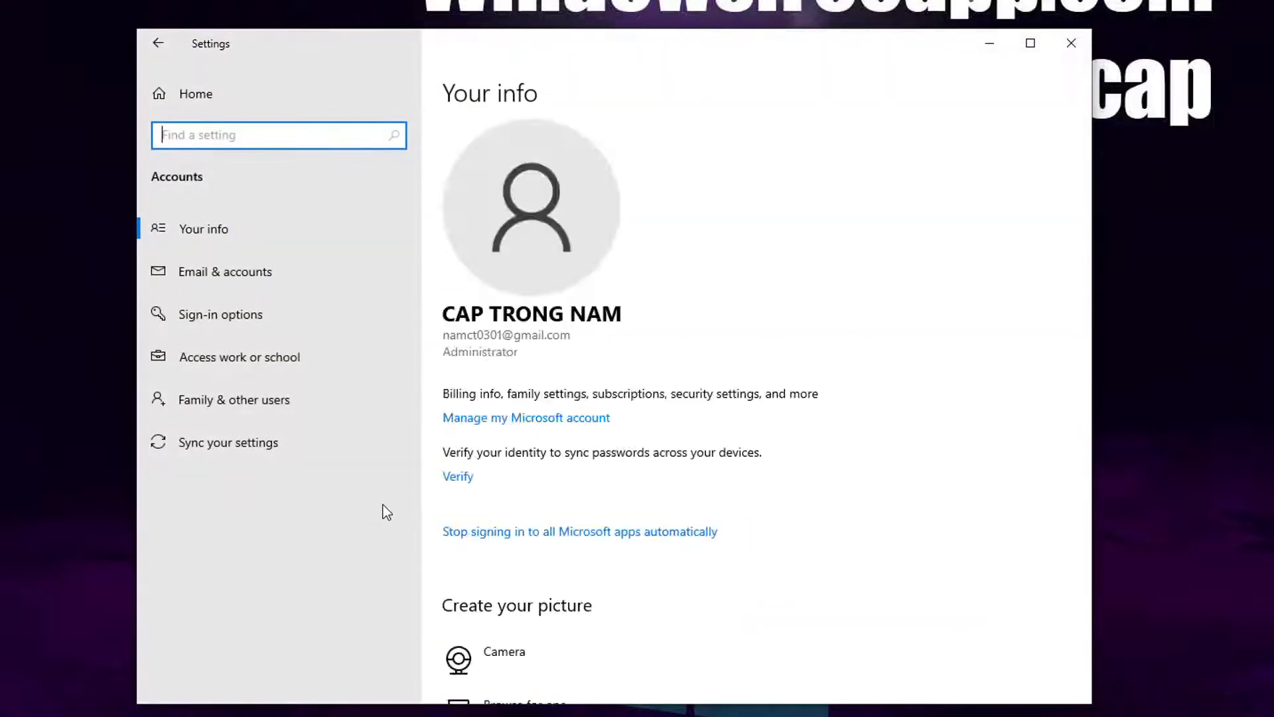
left_click(332, 361)
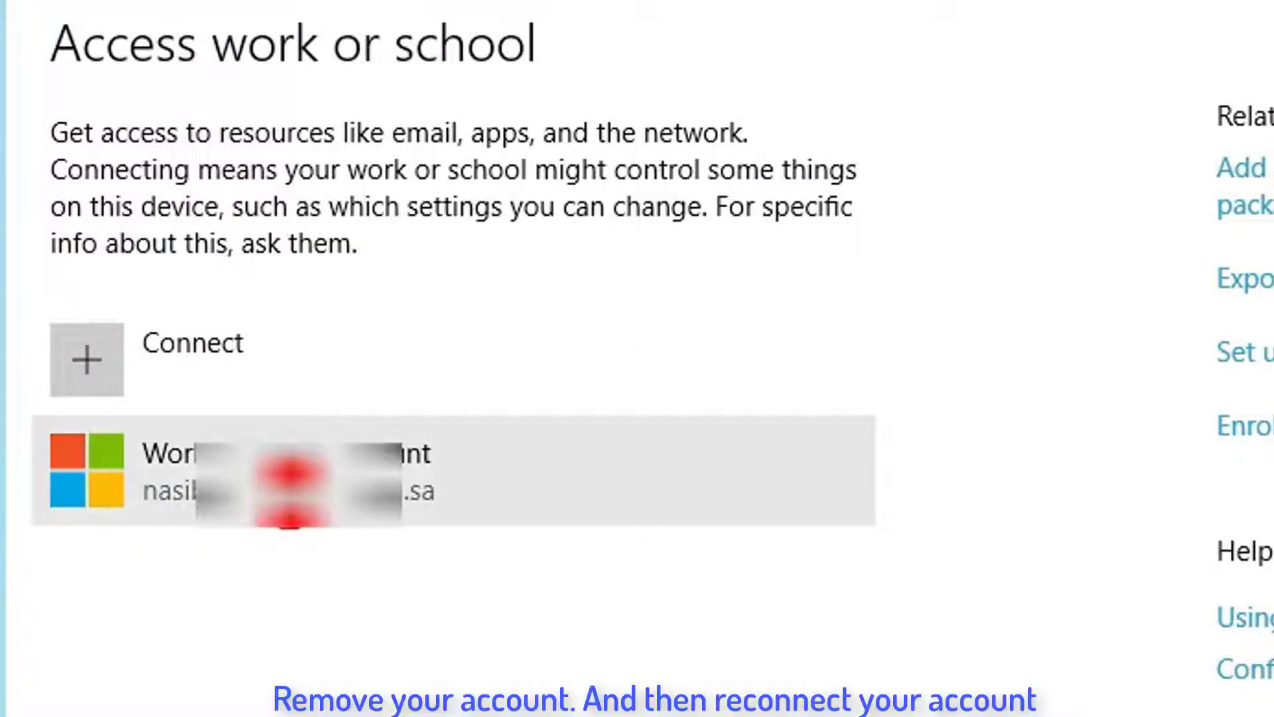
Disconnect the listed work or school account and confirm its removal
left_click(290, 473)
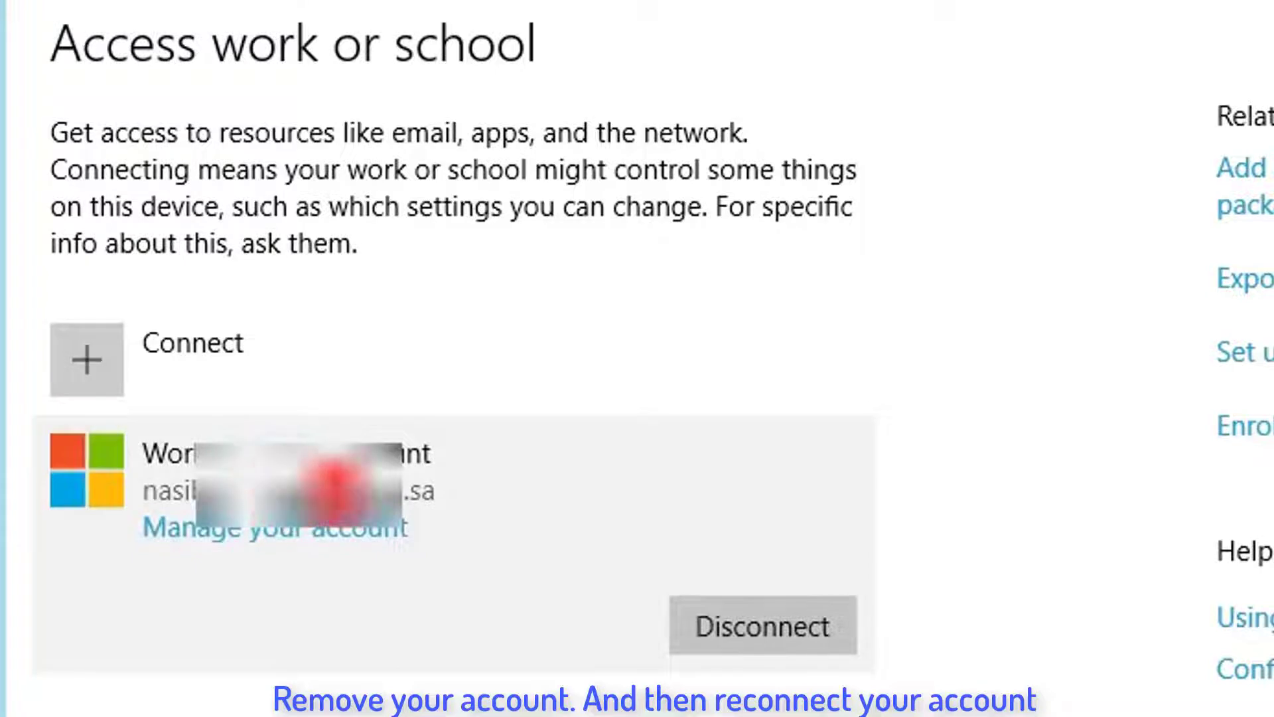
left_click(713, 621)
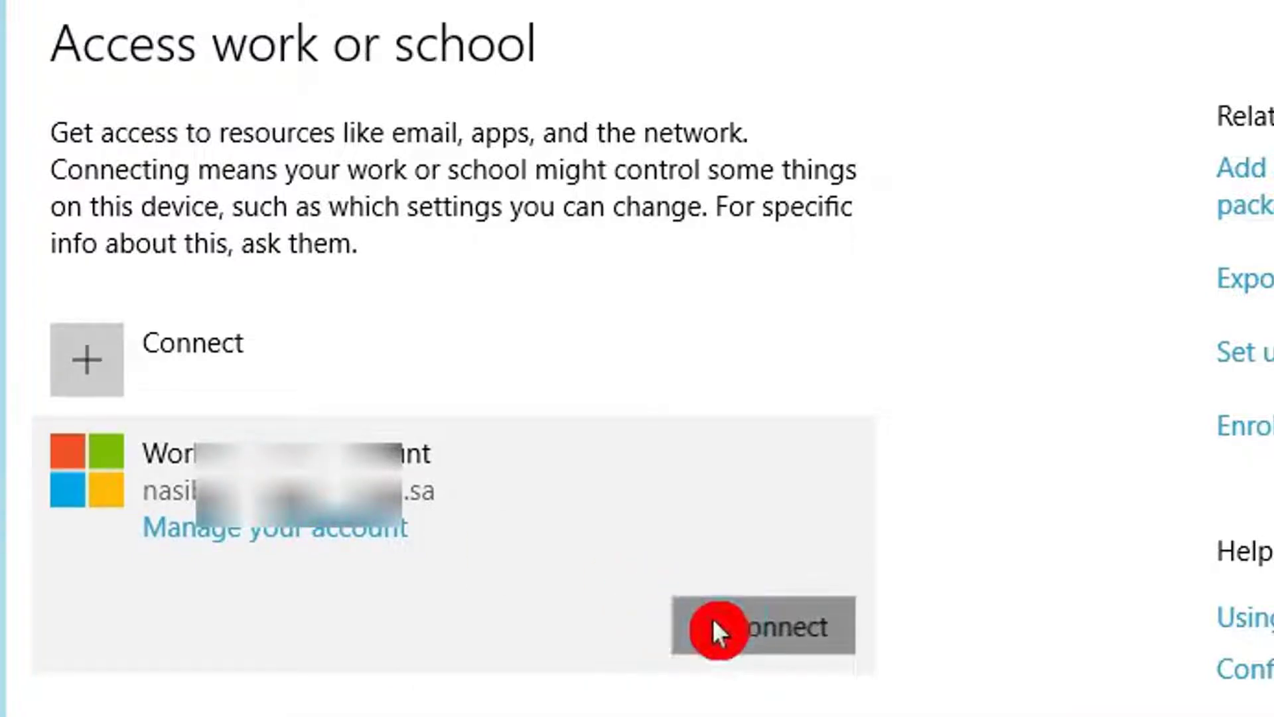
left_click(985, 540)
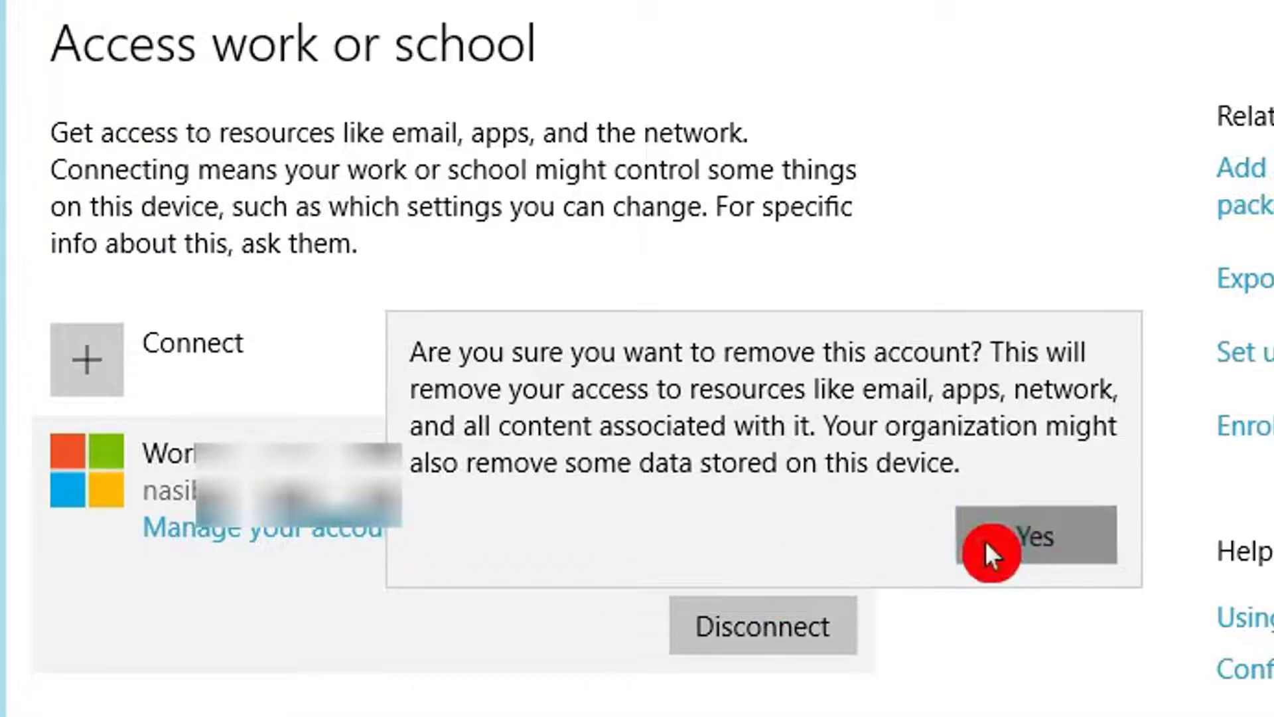
left_click(1022, 535)
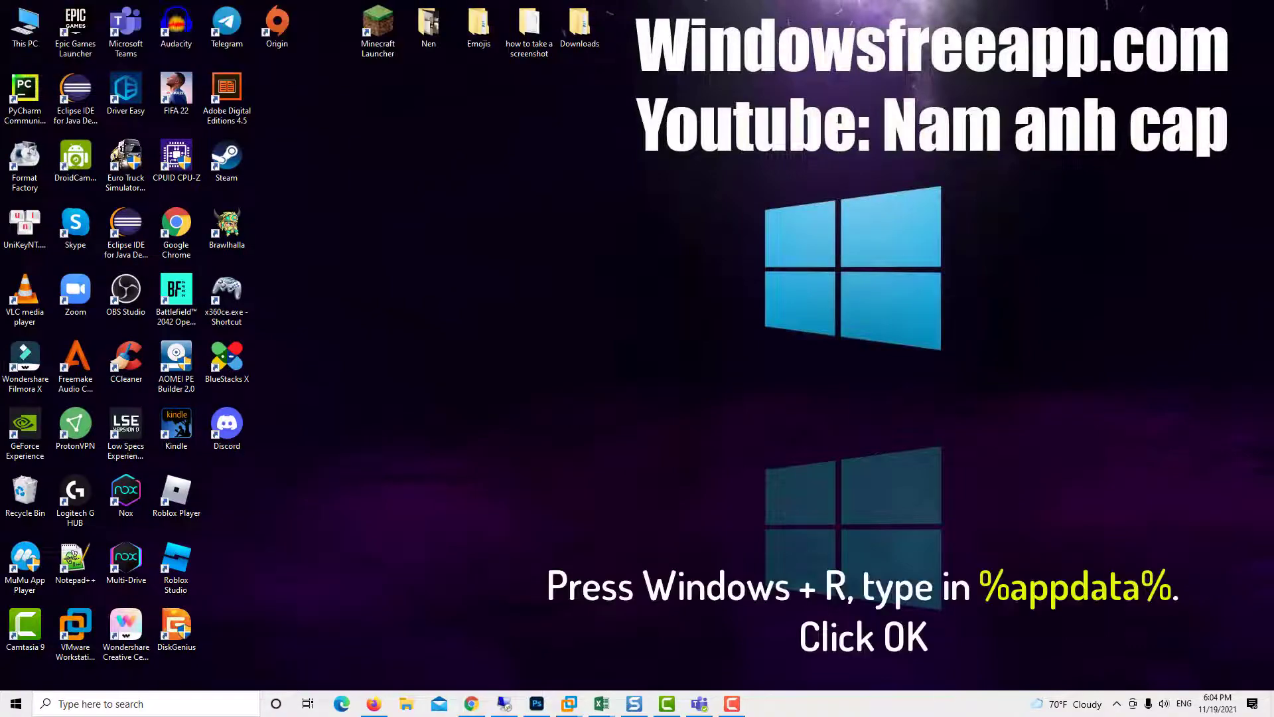
Open %appdata% through the Run dialog and go to the Teams folder inside Microsoft
key("super+r")
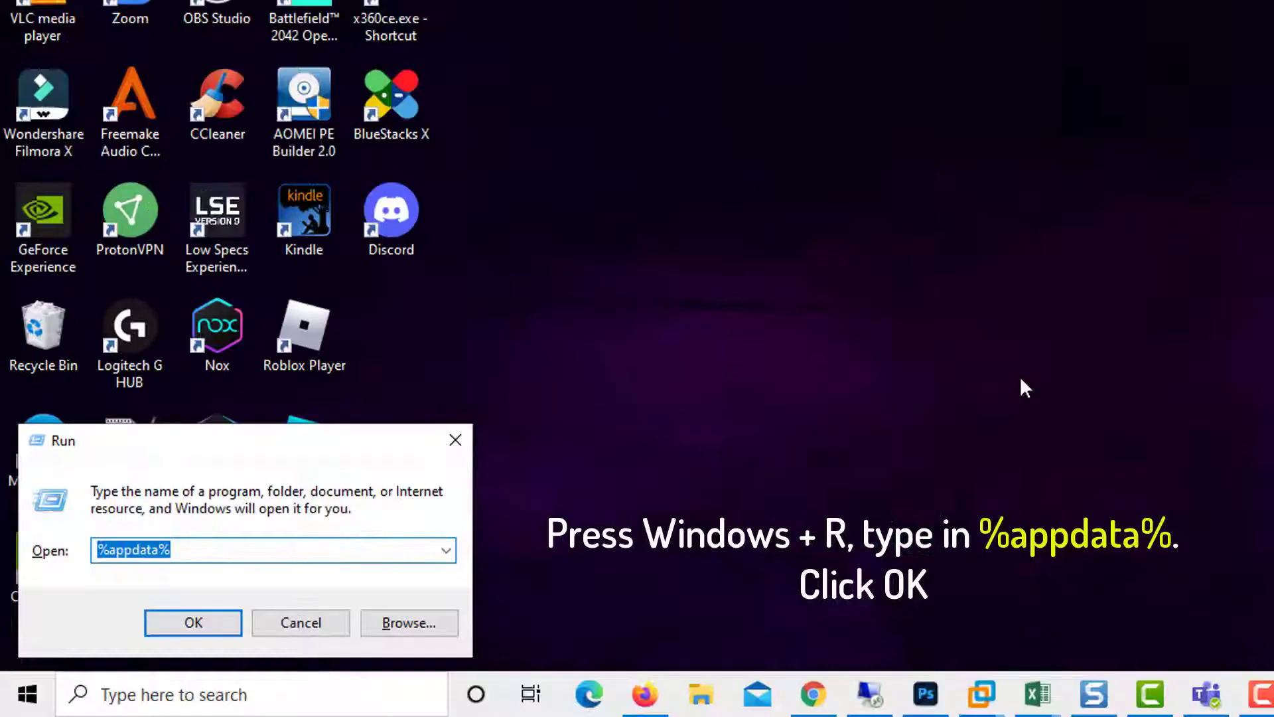
left_click(130, 618)
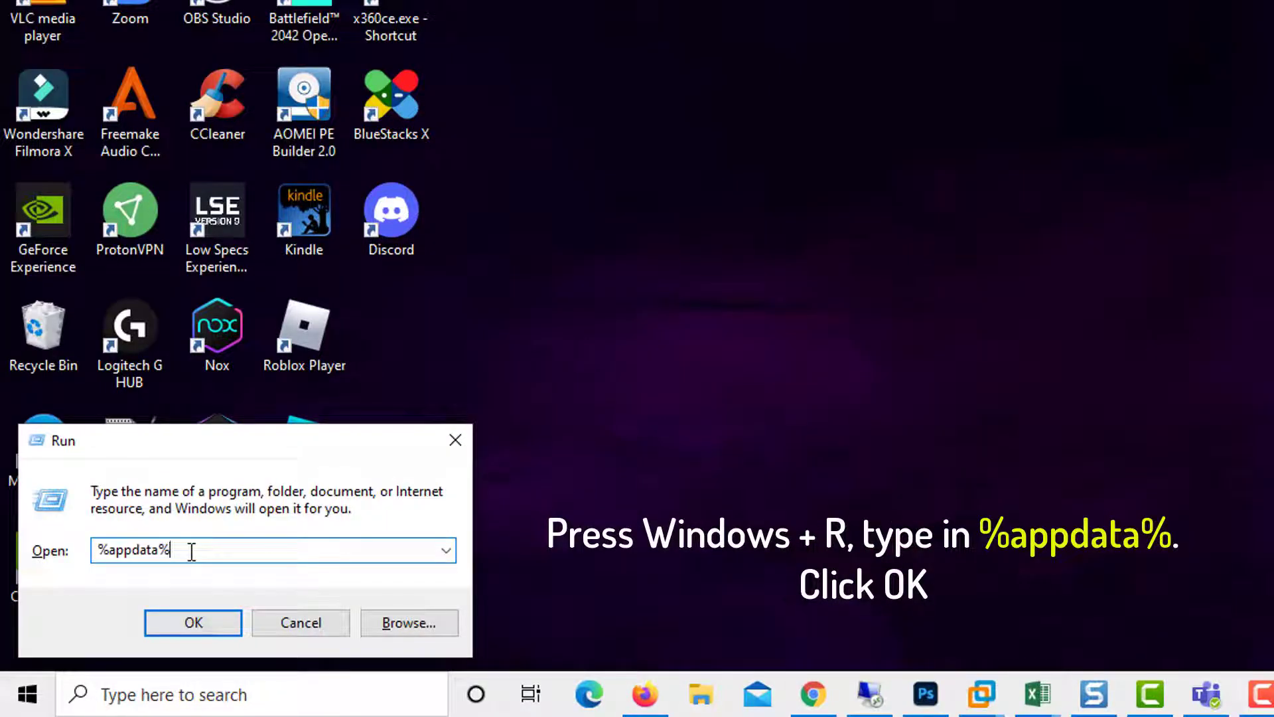
left_click(211, 624)
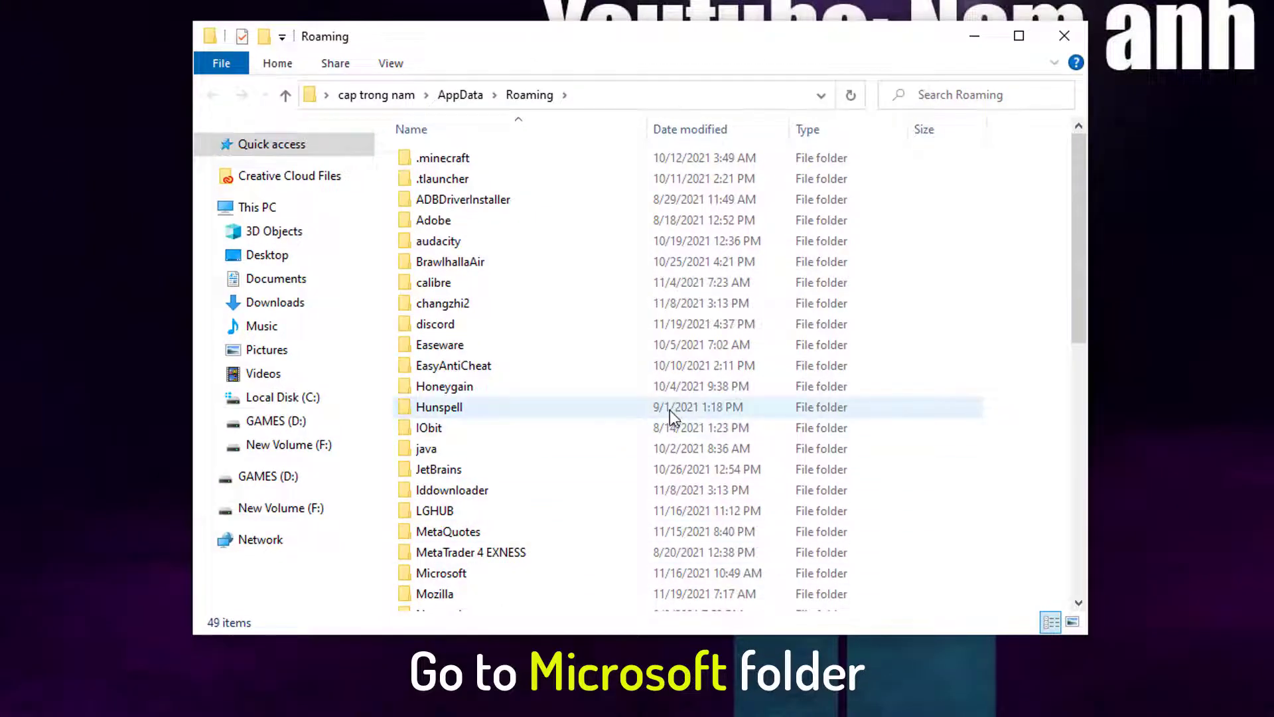
scroll(666, 412, "down", 1)
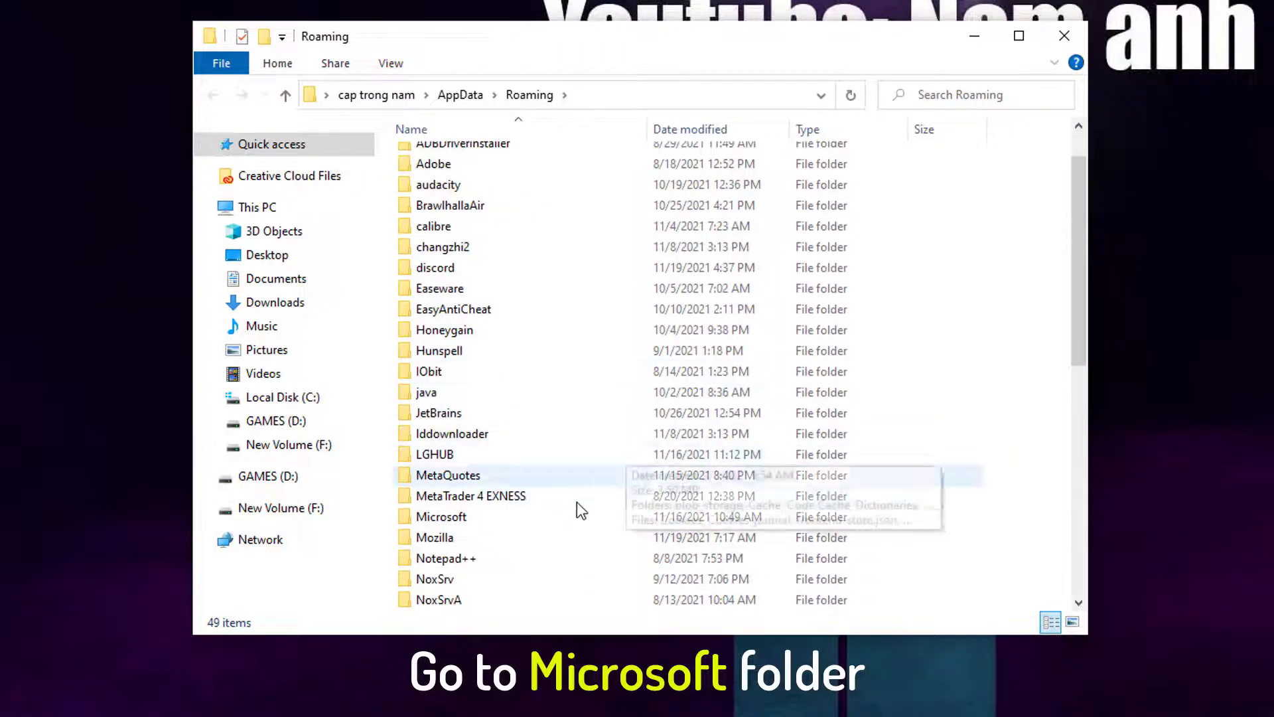
double_click(475, 524)
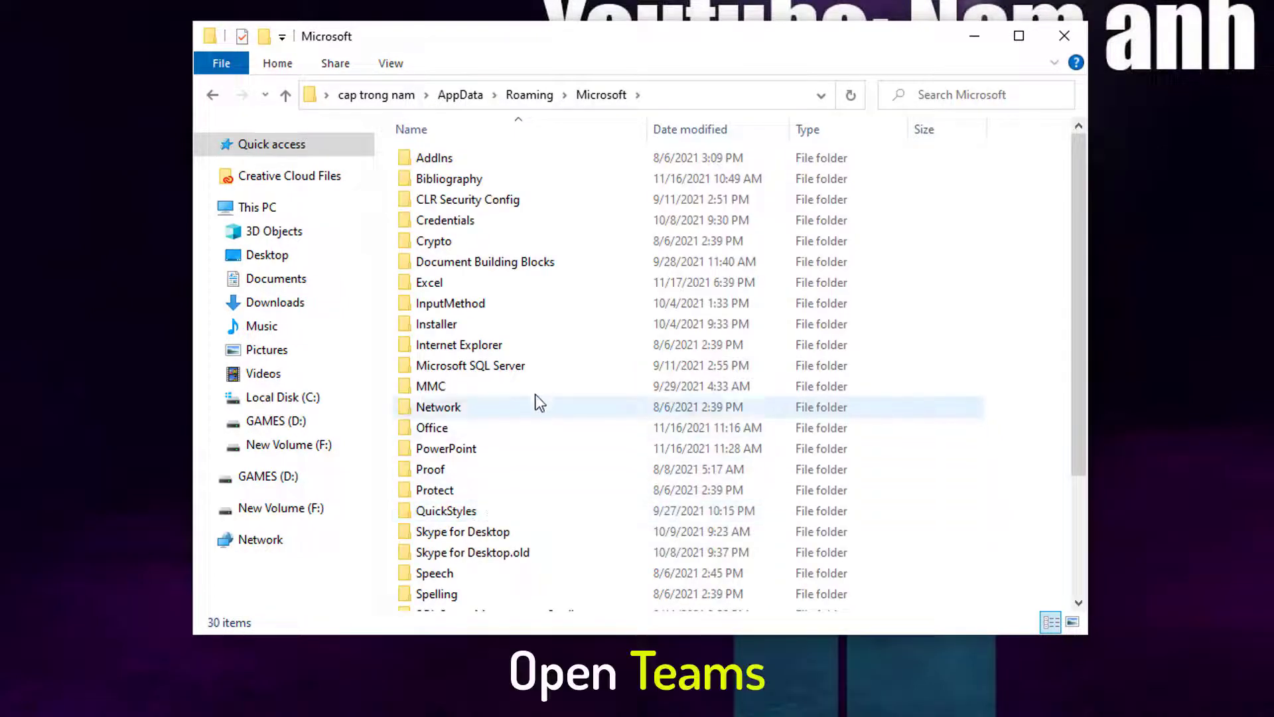
scroll(548, 458, "down", 2)
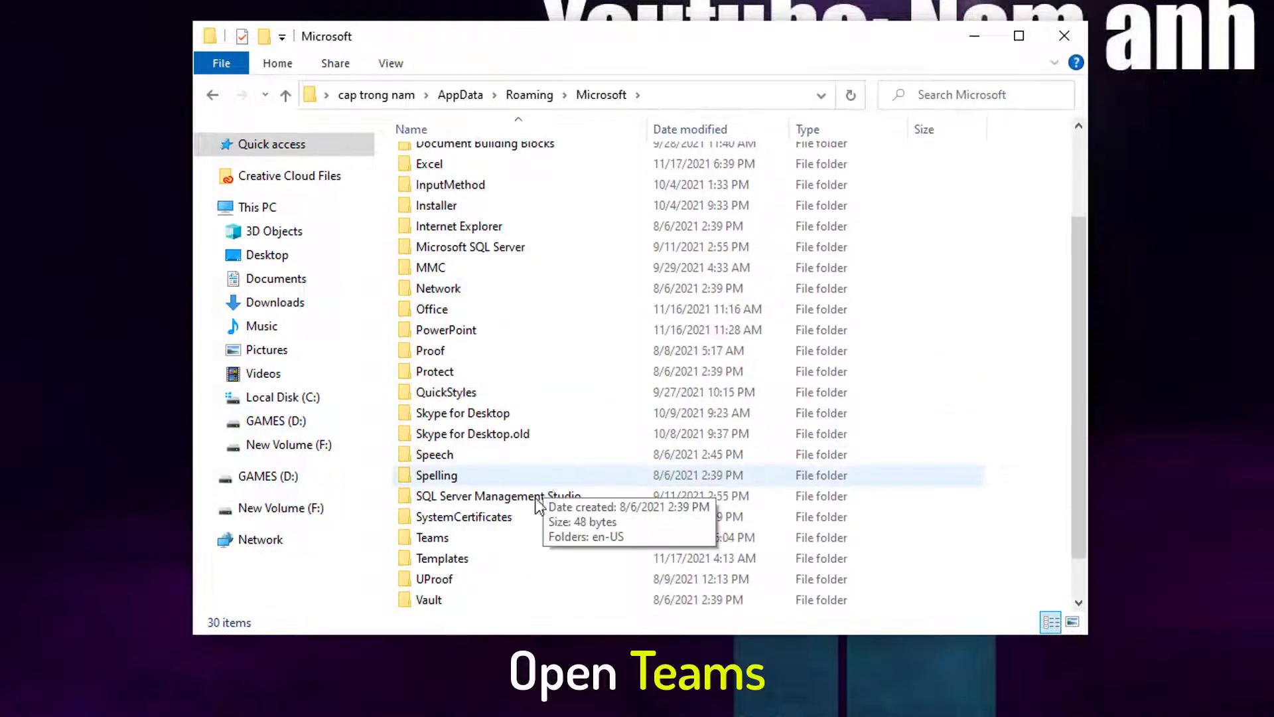
double_click(503, 539)
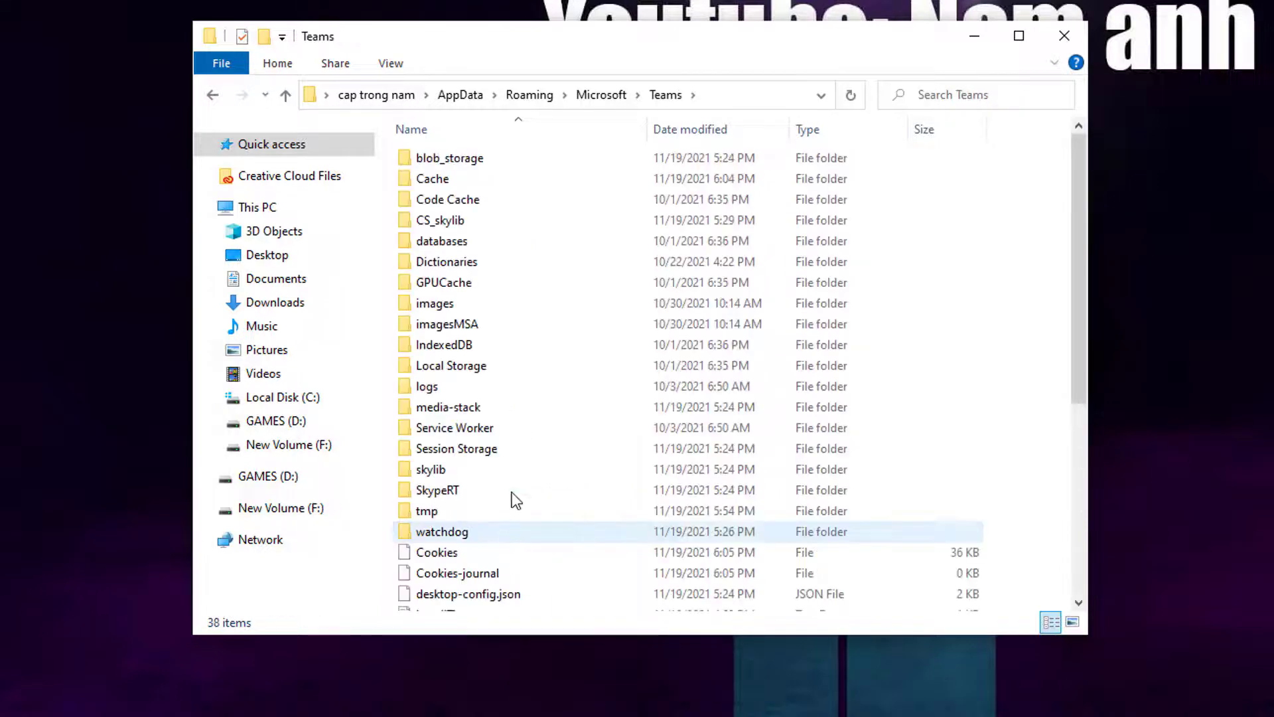
Delete the subfolder inside the Teams blob_storage folder
double_click(478, 170)
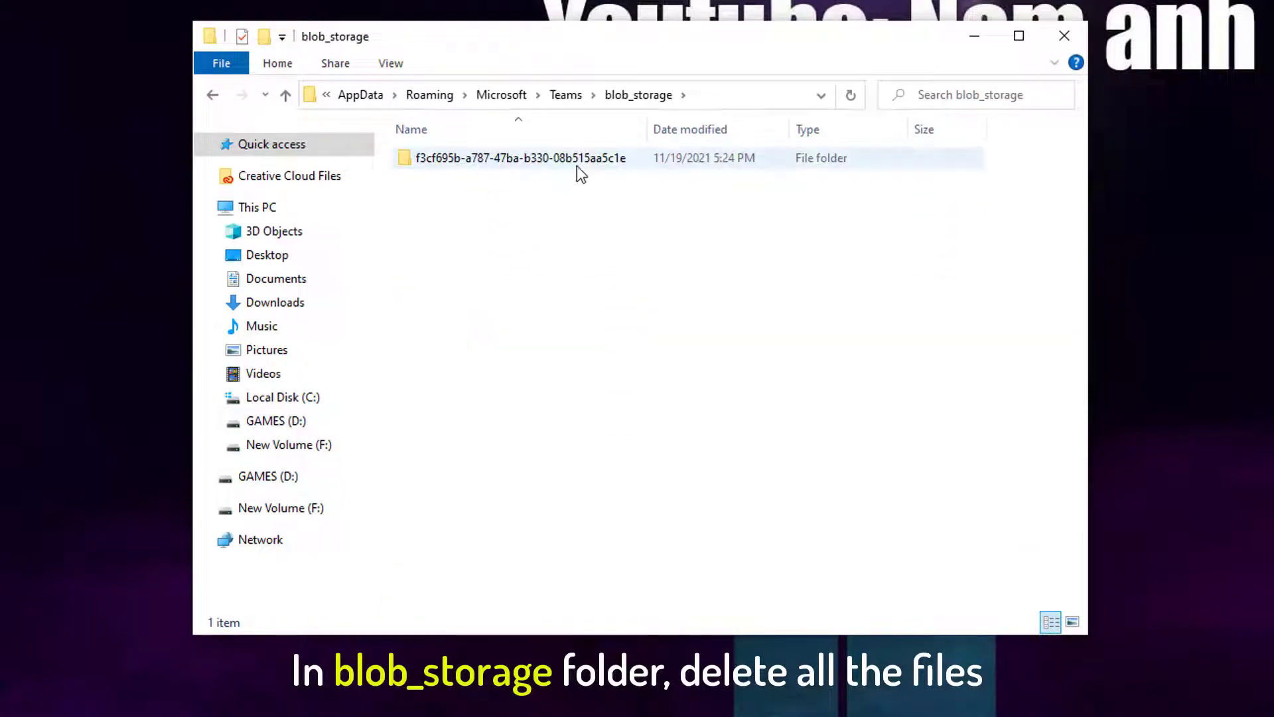
right_click(612, 164)
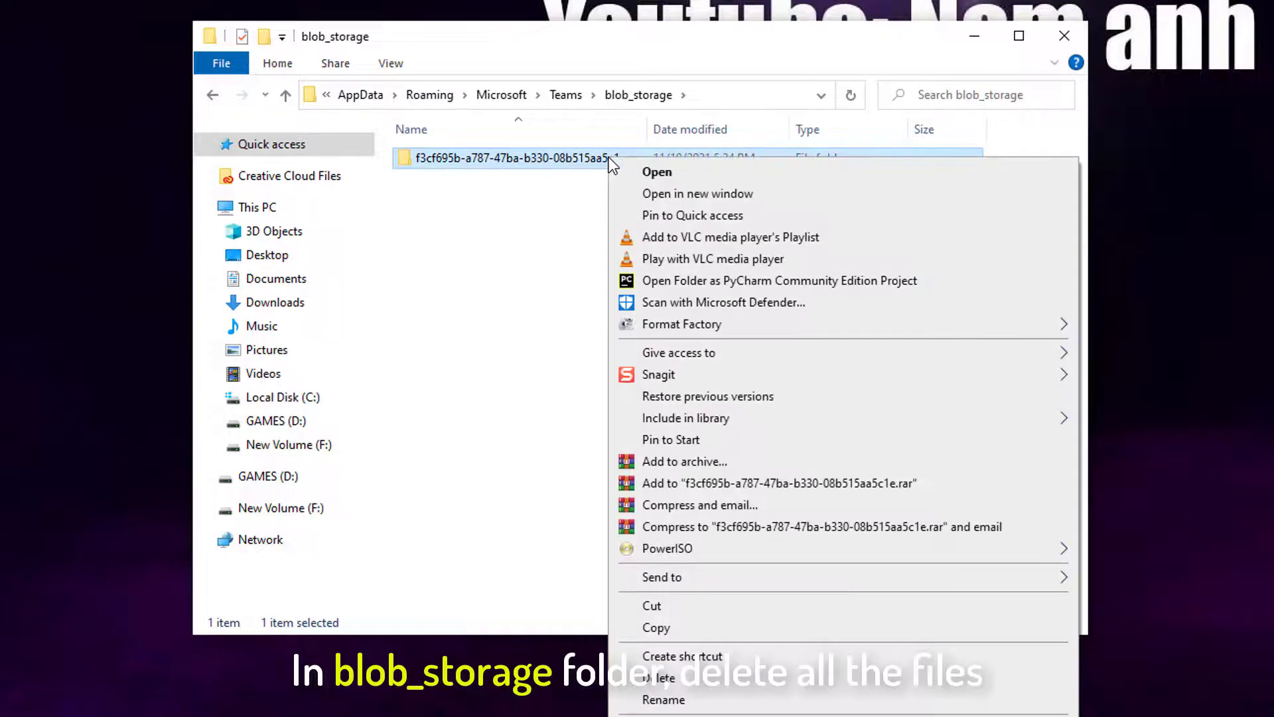
left_click(663, 682)
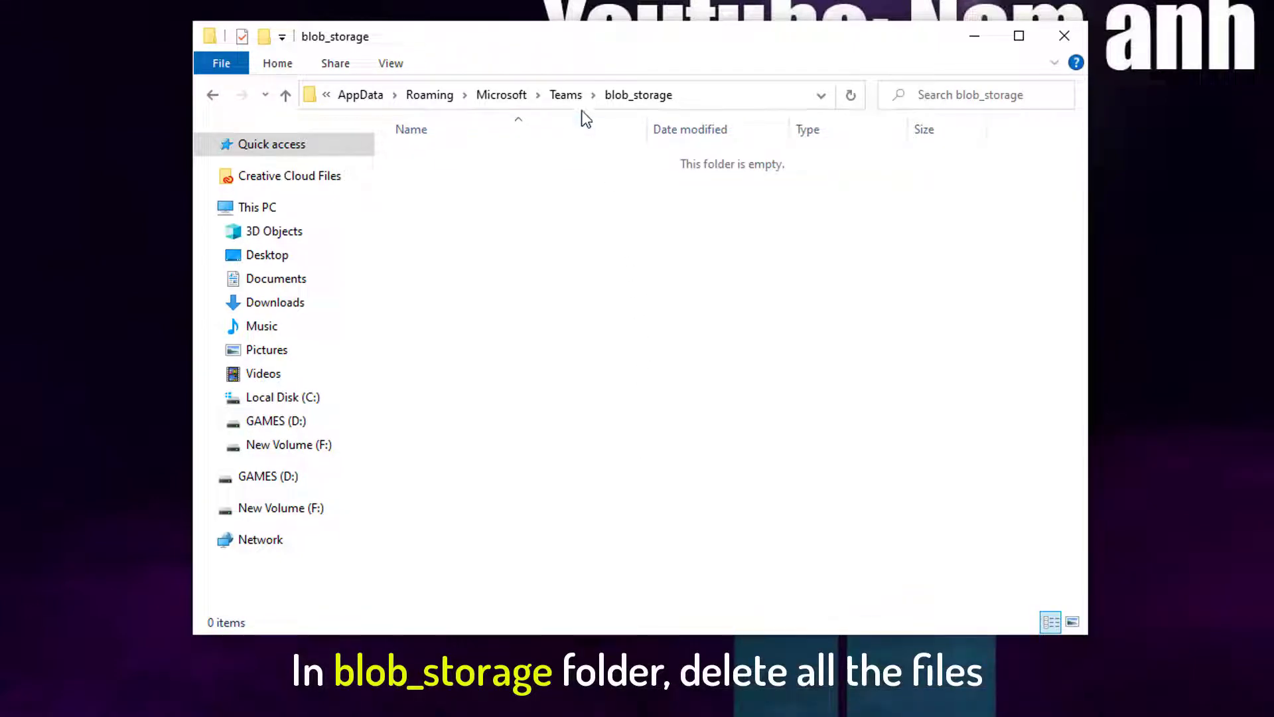
Delete all files in the Cache folder of the Teams directory
left_click(570, 98)
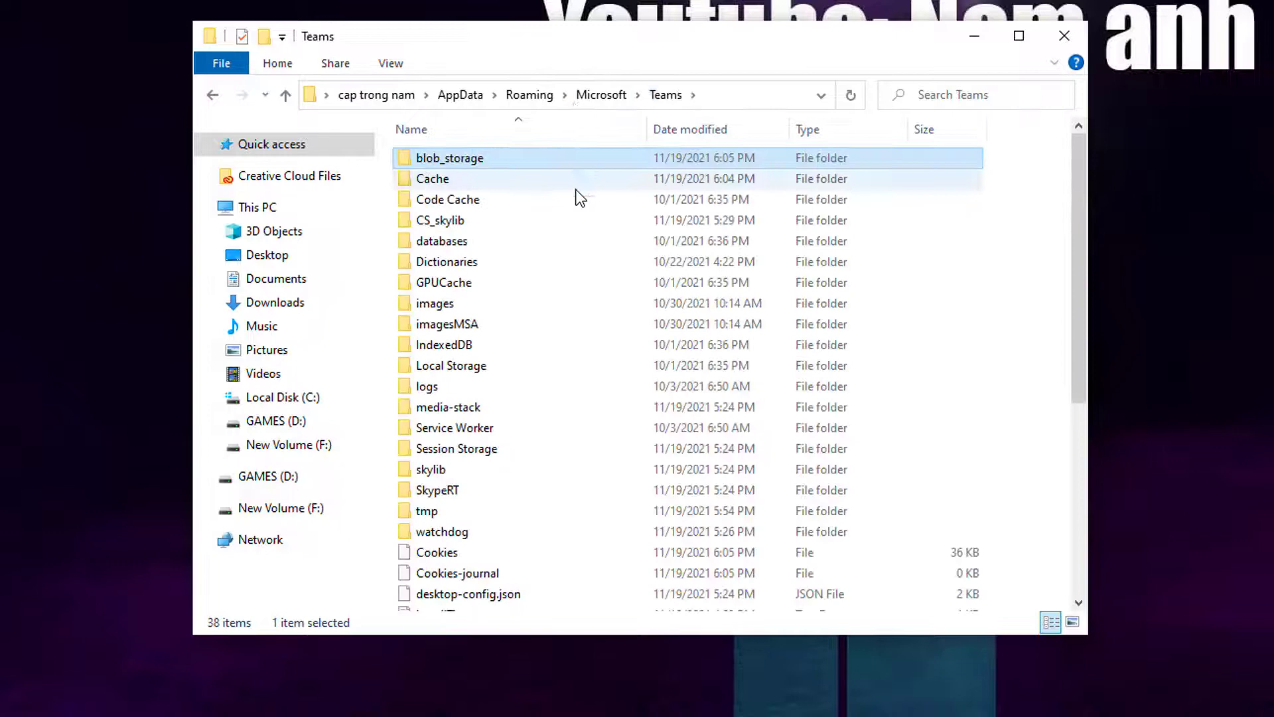
left_click(455, 179)
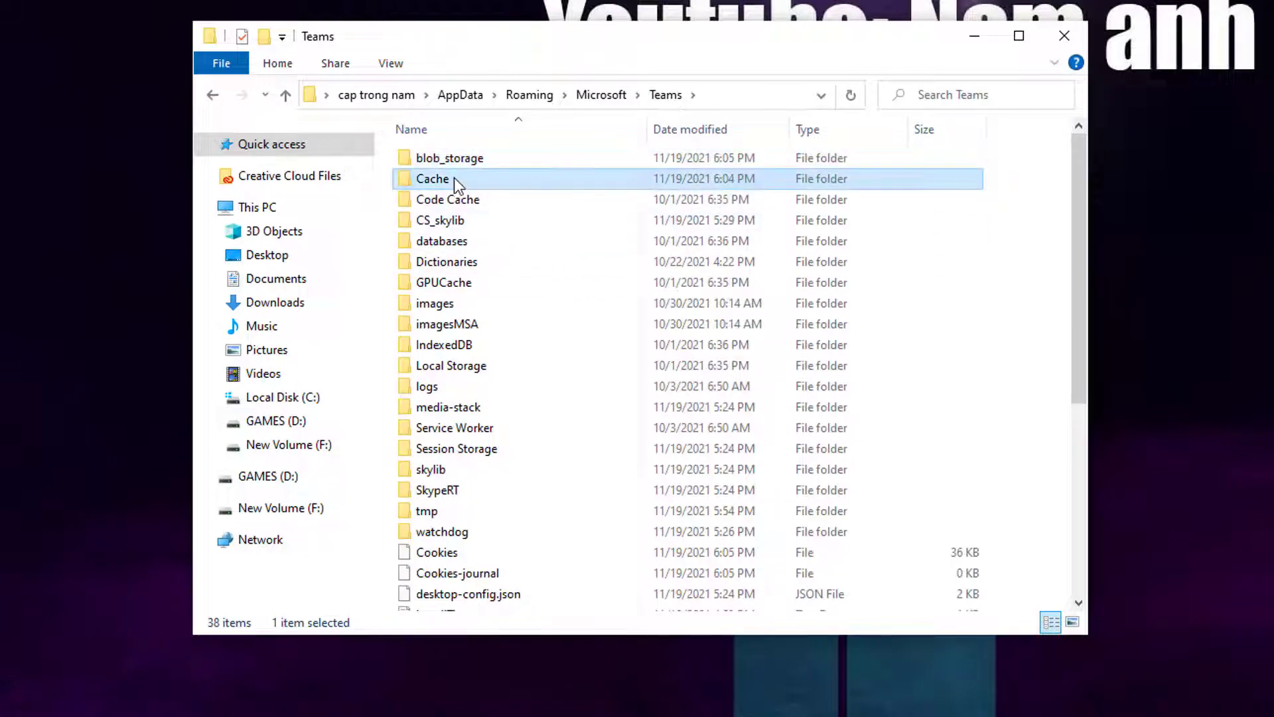
double_click(454, 177)
key("ctrl+a")
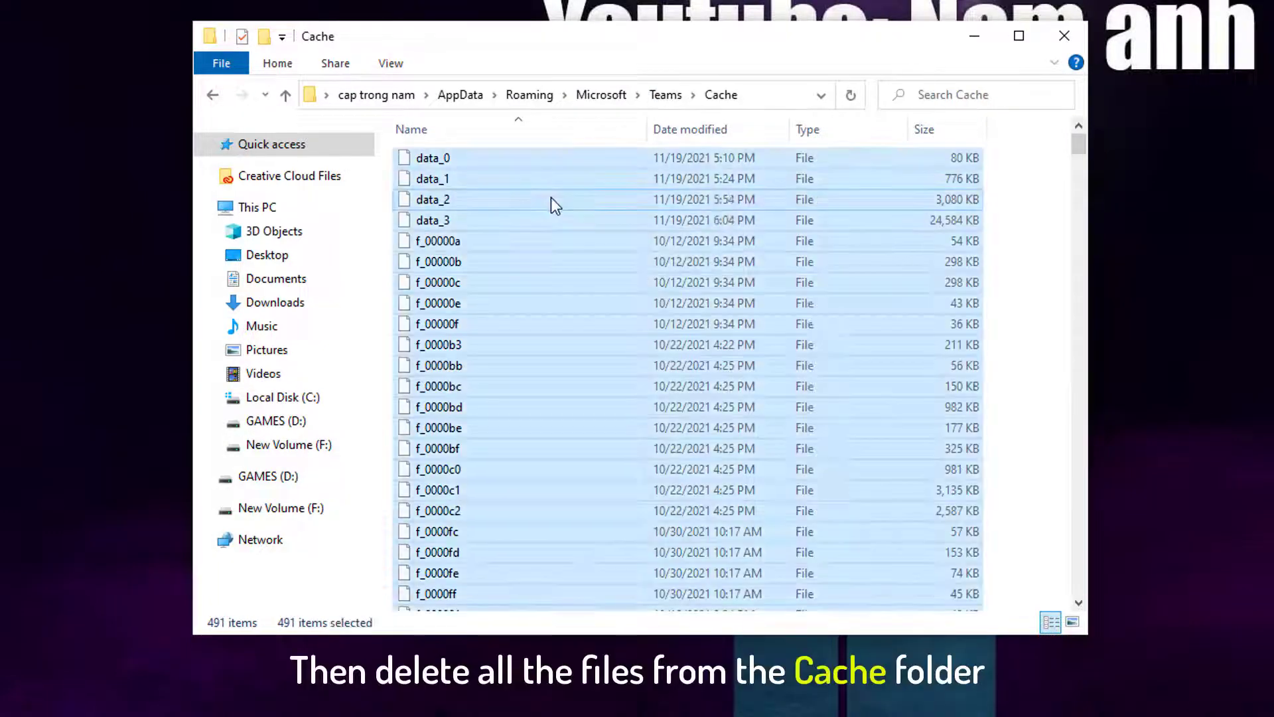
right_click(551, 197)
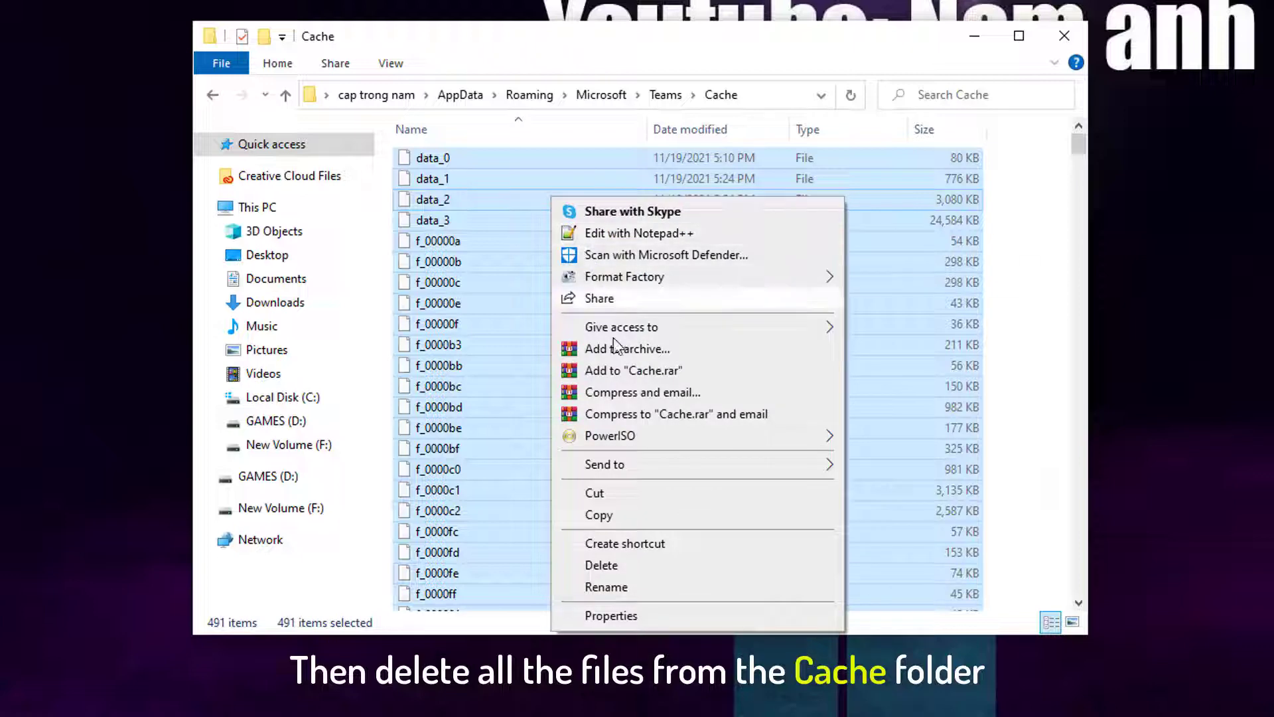
left_click(639, 569)
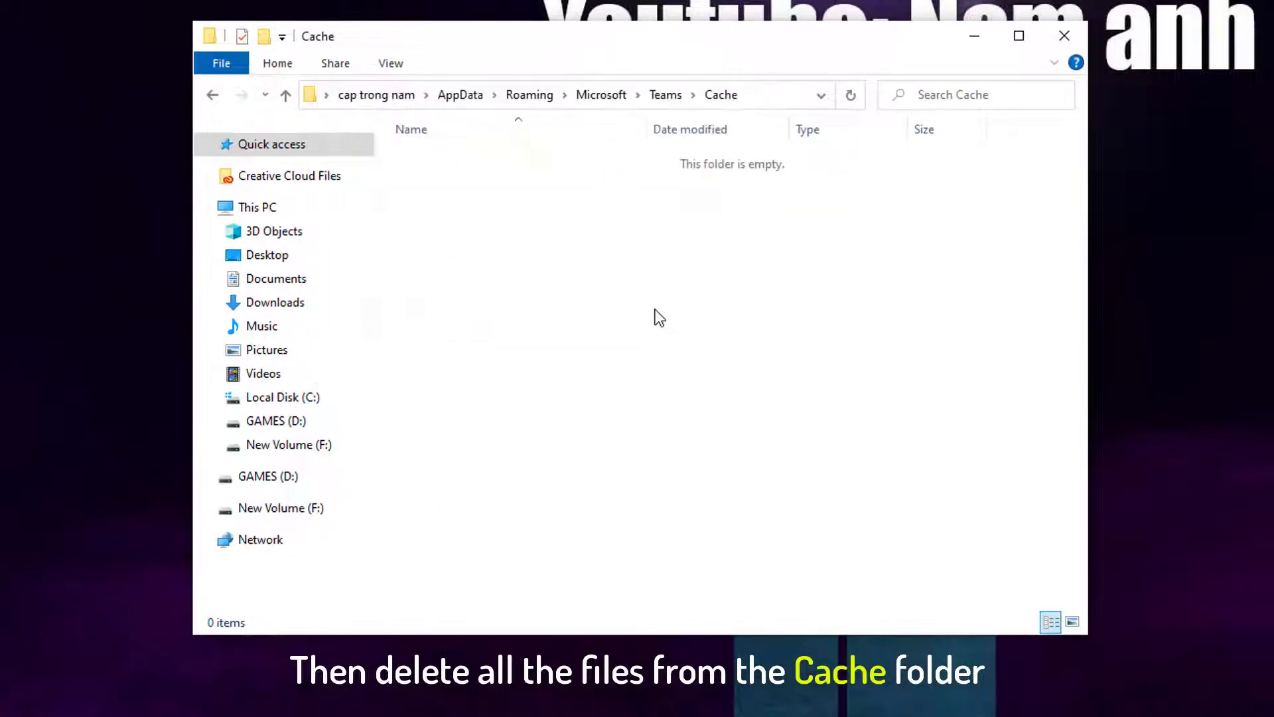
Go back to the Teams folder and delete all files in its databases folder
left_click(664, 96)
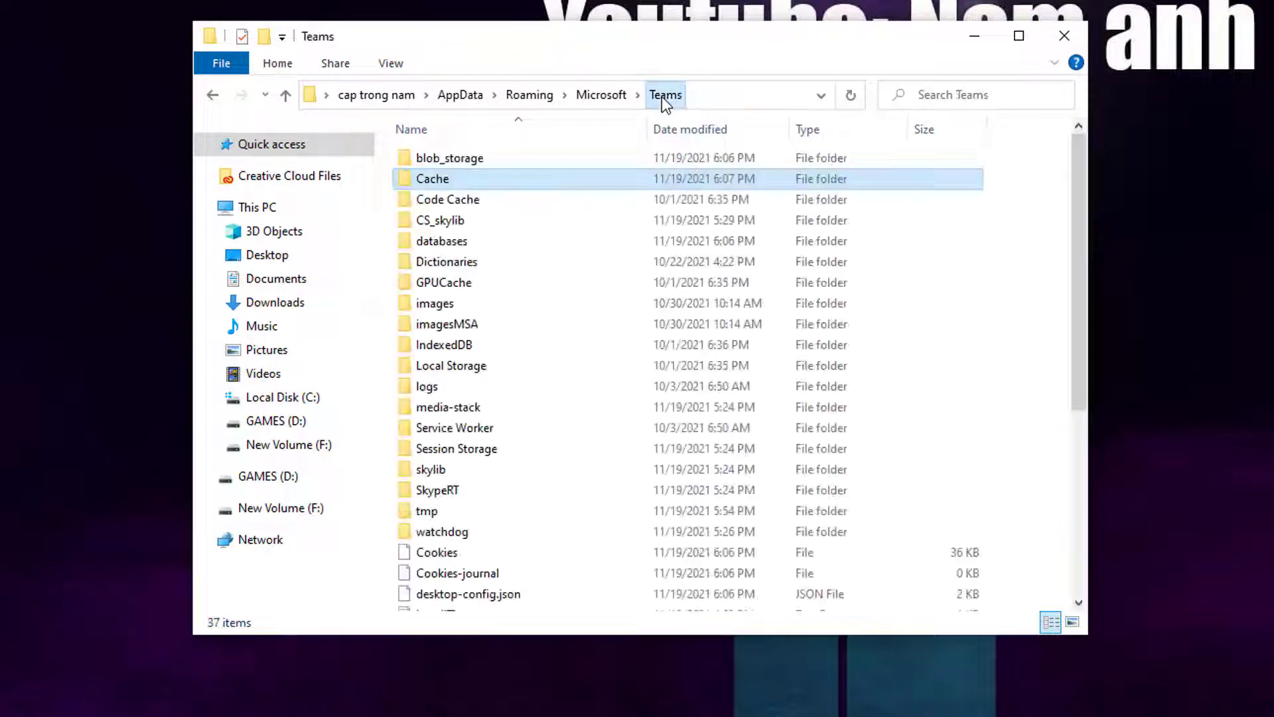
left_click(482, 240)
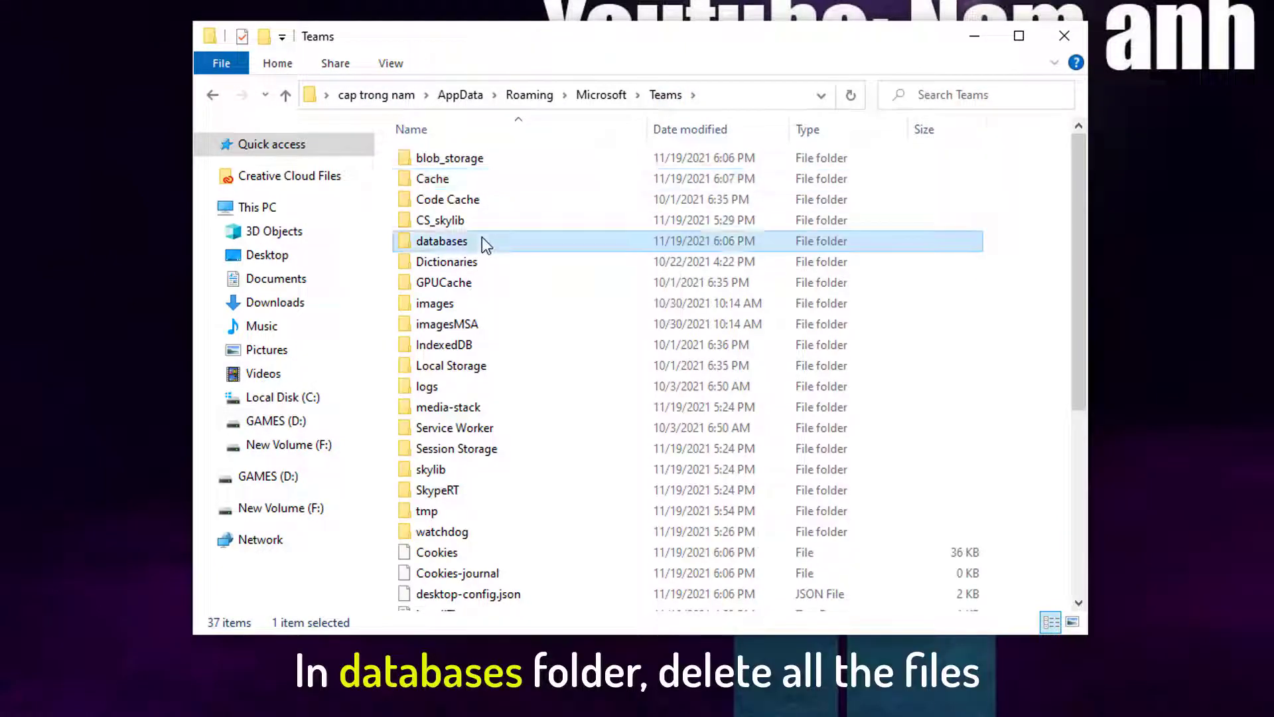
double_click(482, 240)
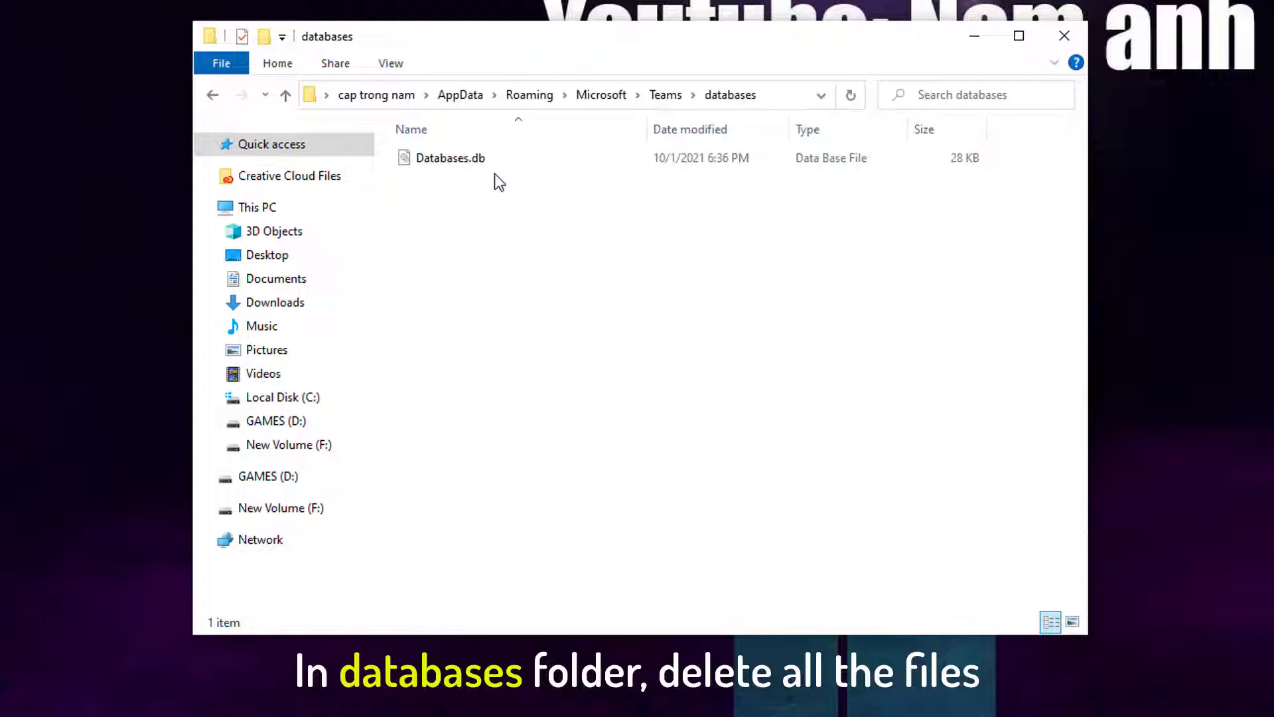
key("ctrl+a")
right_click(480, 162)
left_click(553, 596)
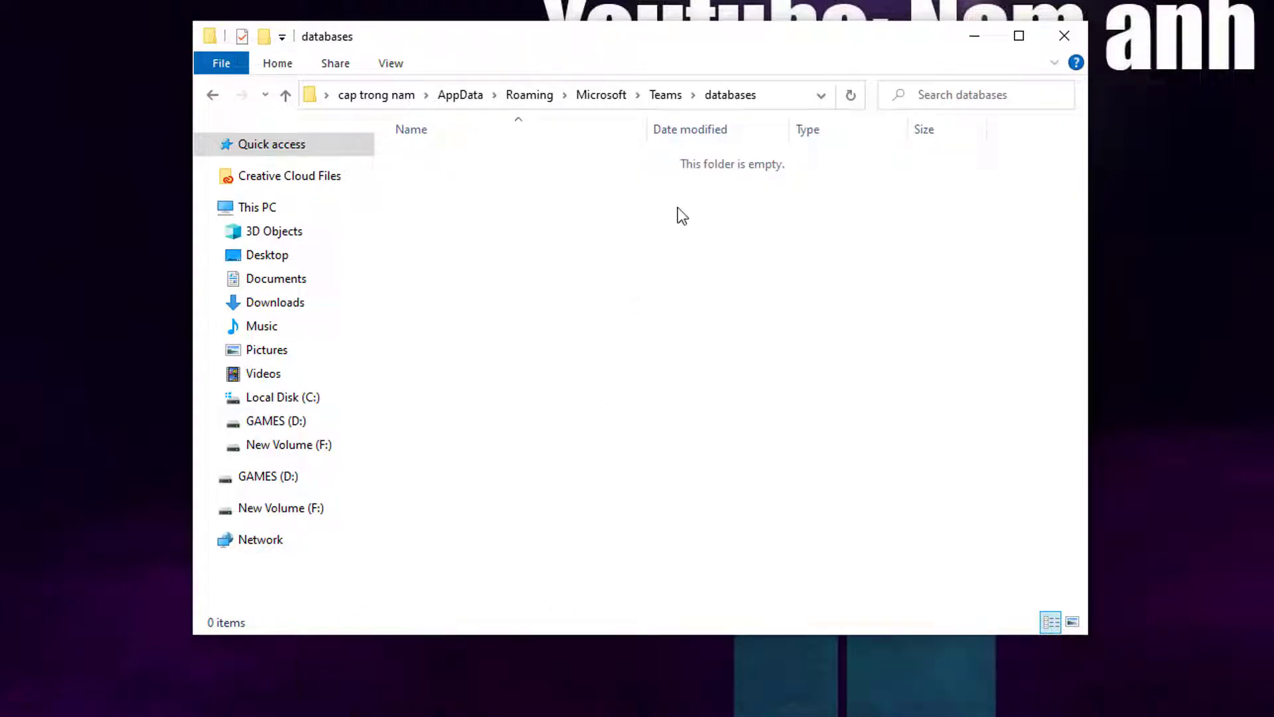
Delete the https_teams.microsoft.com subfolder inside the IndexedDB folder of the Teams directory
left_click(667, 98)
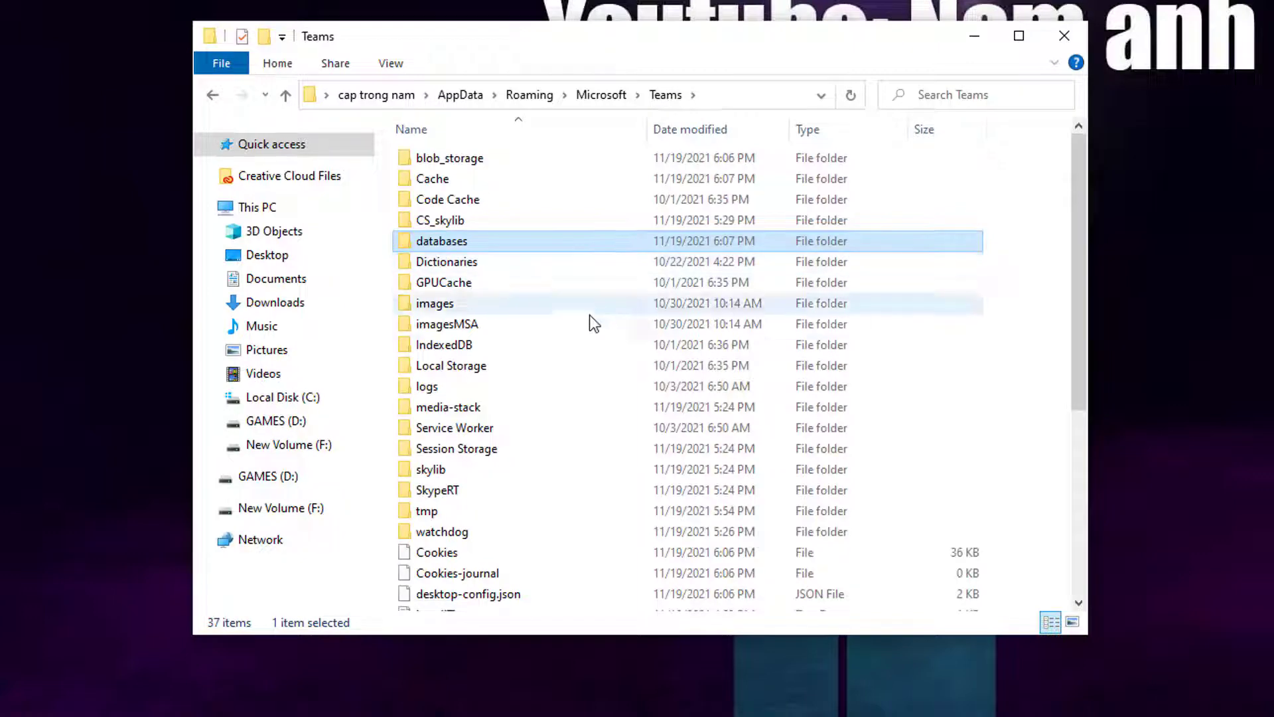
double_click(531, 347)
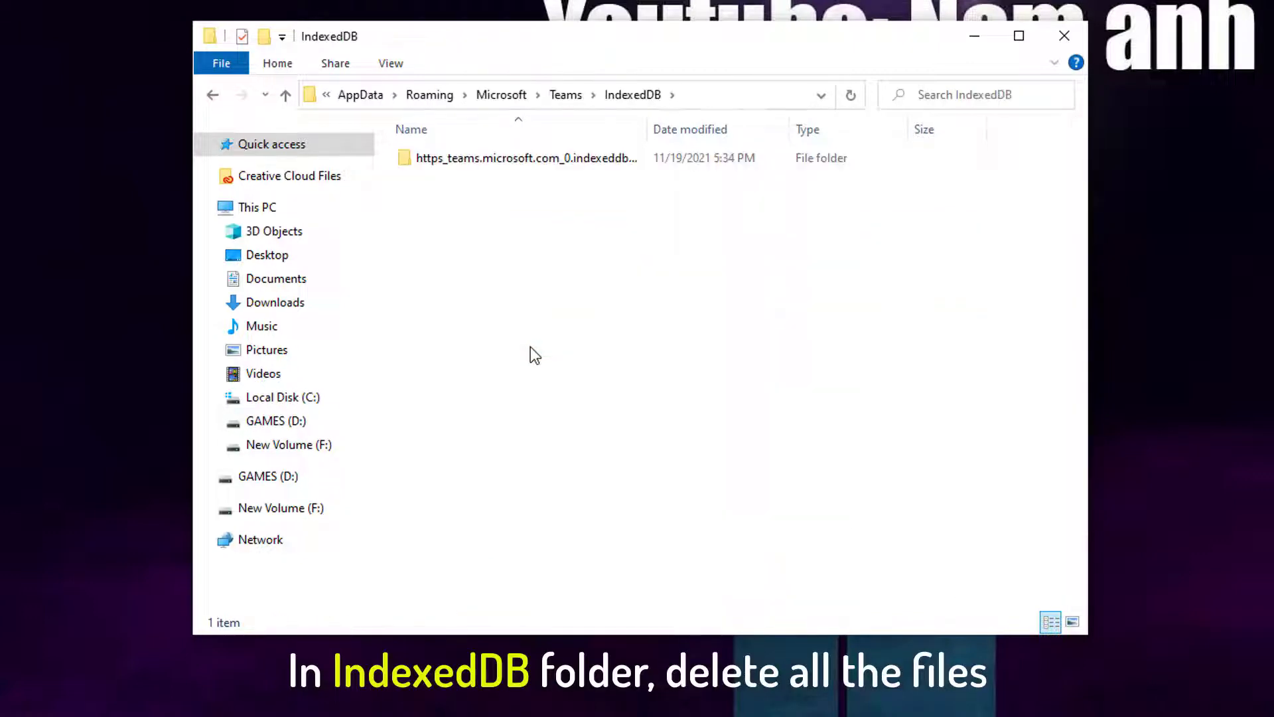
right_click(527, 159)
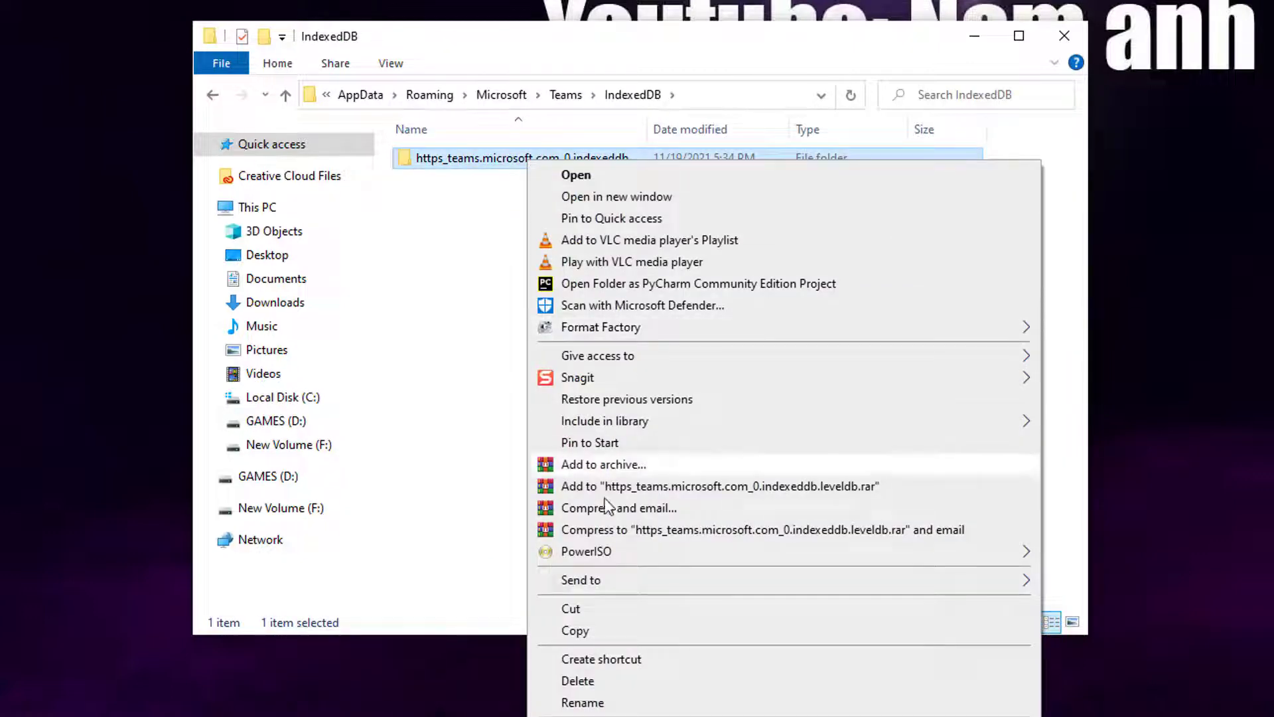
left_click(598, 678)
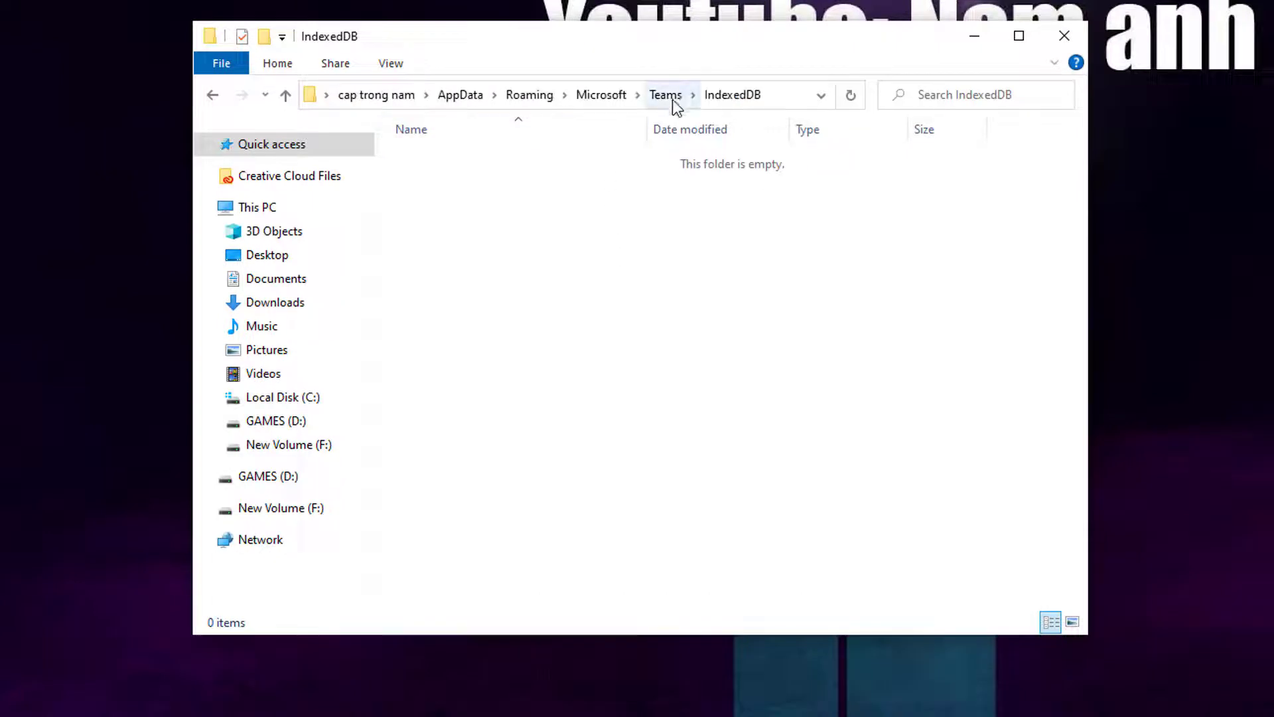
Delete the subfolder inside CacheStorage in the Service Worker folder of the Teams directory
left_click(670, 97)
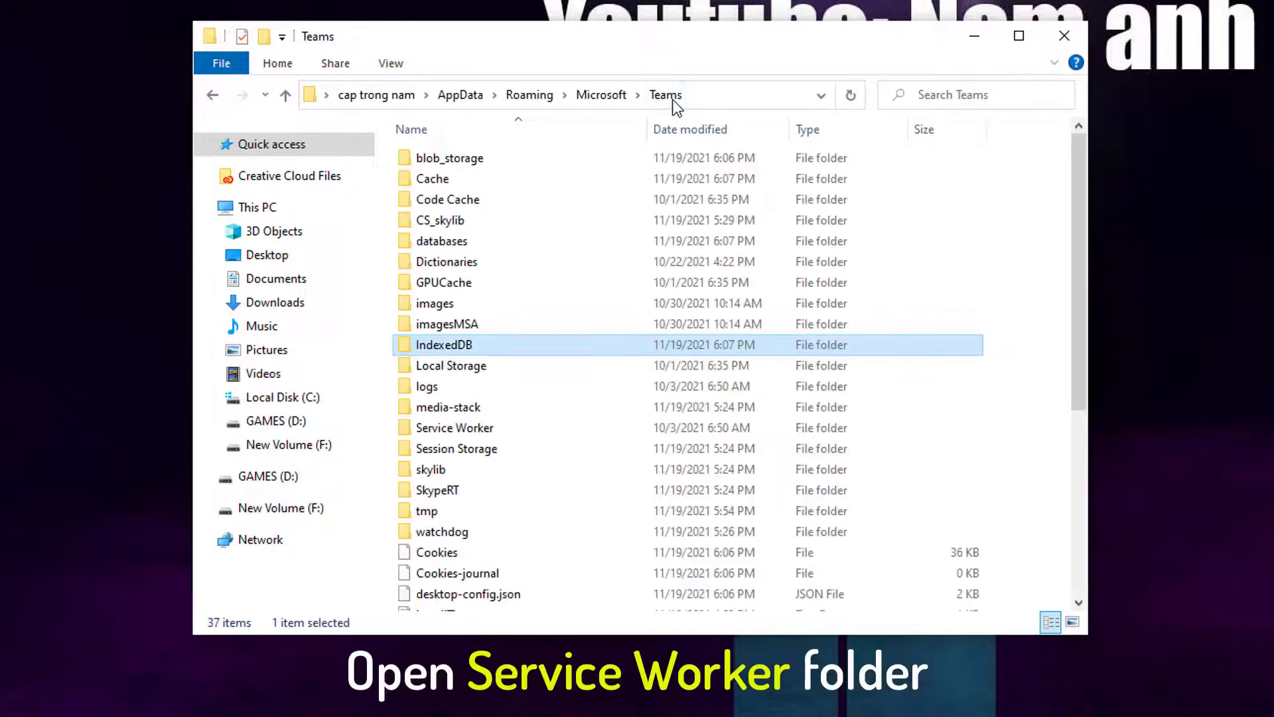
double_click(496, 428)
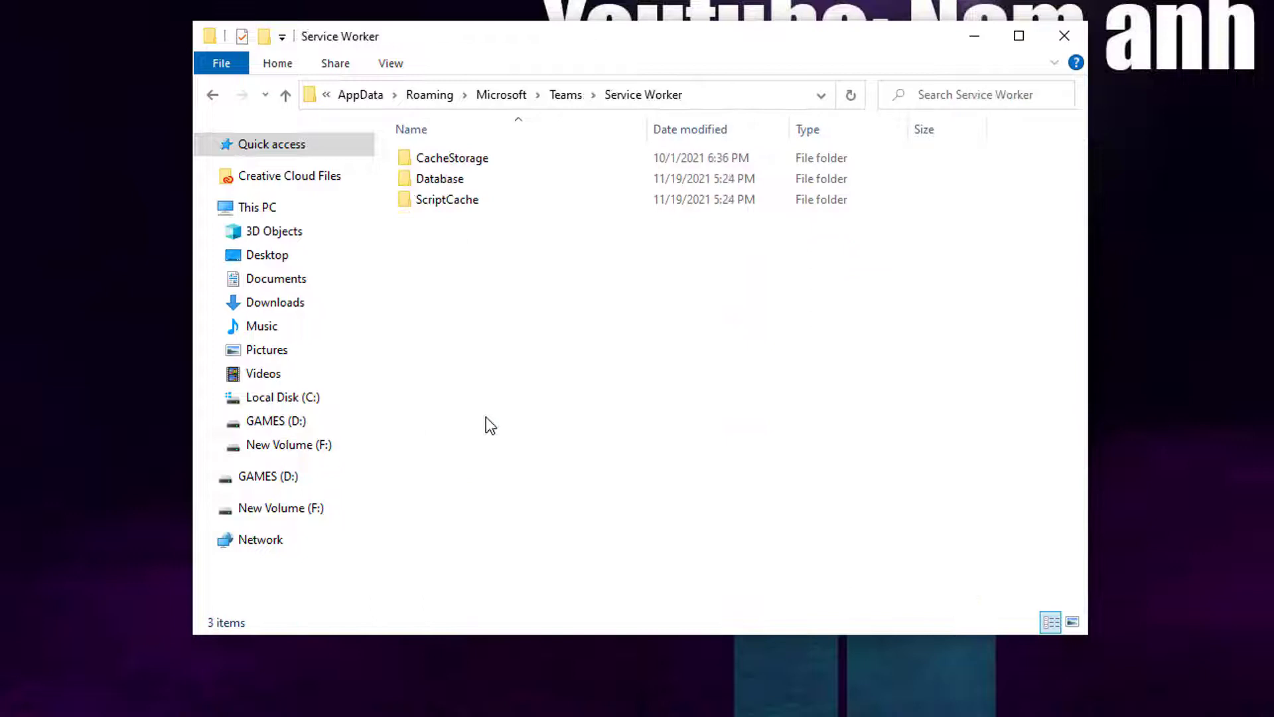
double_click(492, 158)
right_click(519, 159)
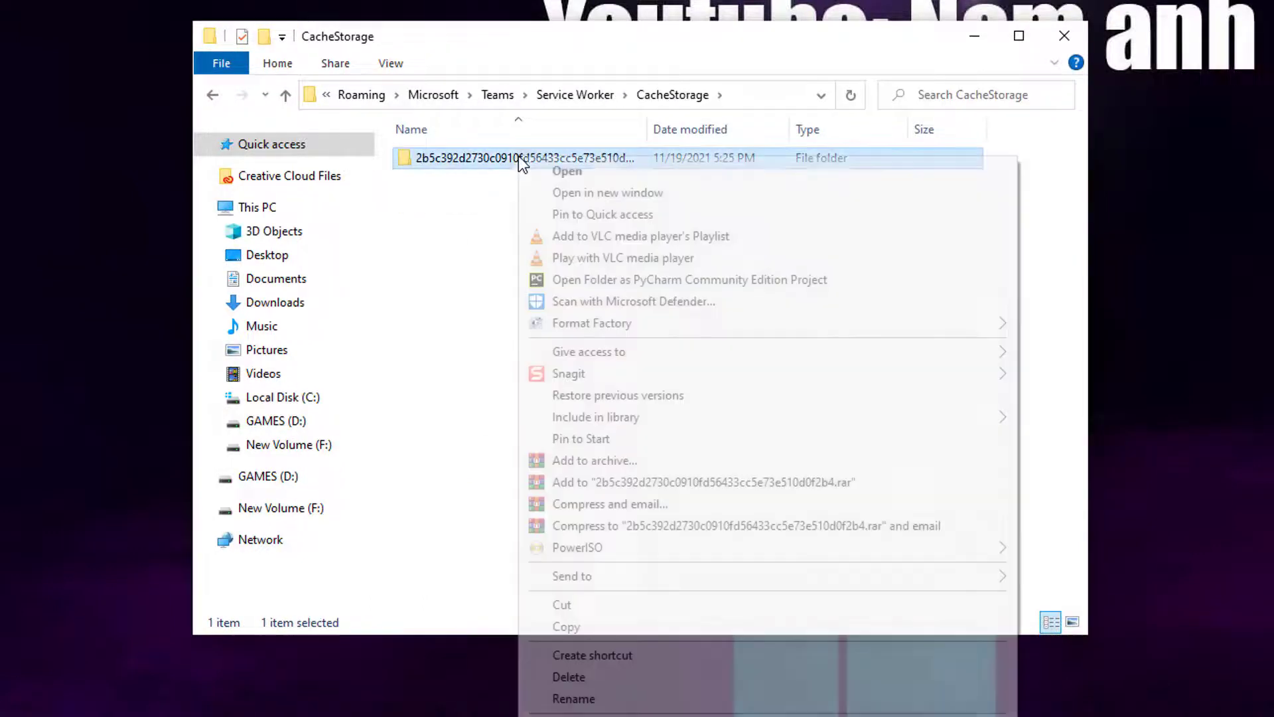
left_click(599, 676)
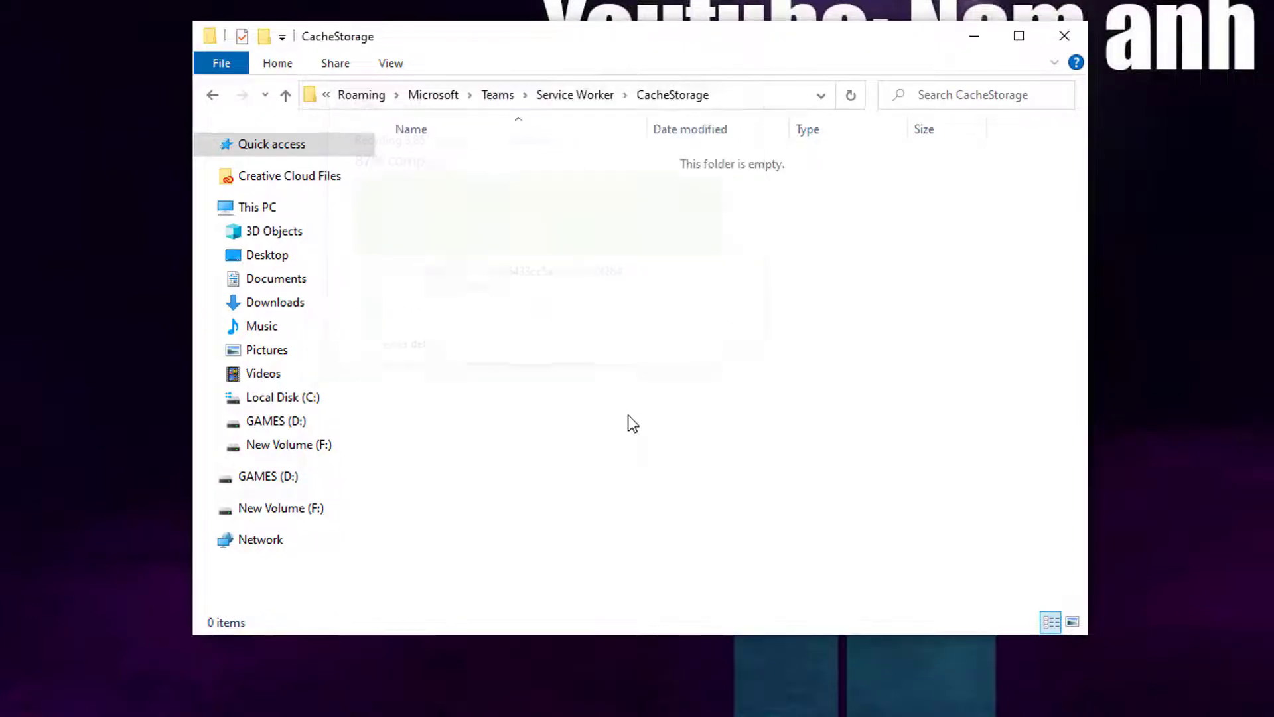
Delete all files in the Database folder inside Service Worker
left_click(596, 96)
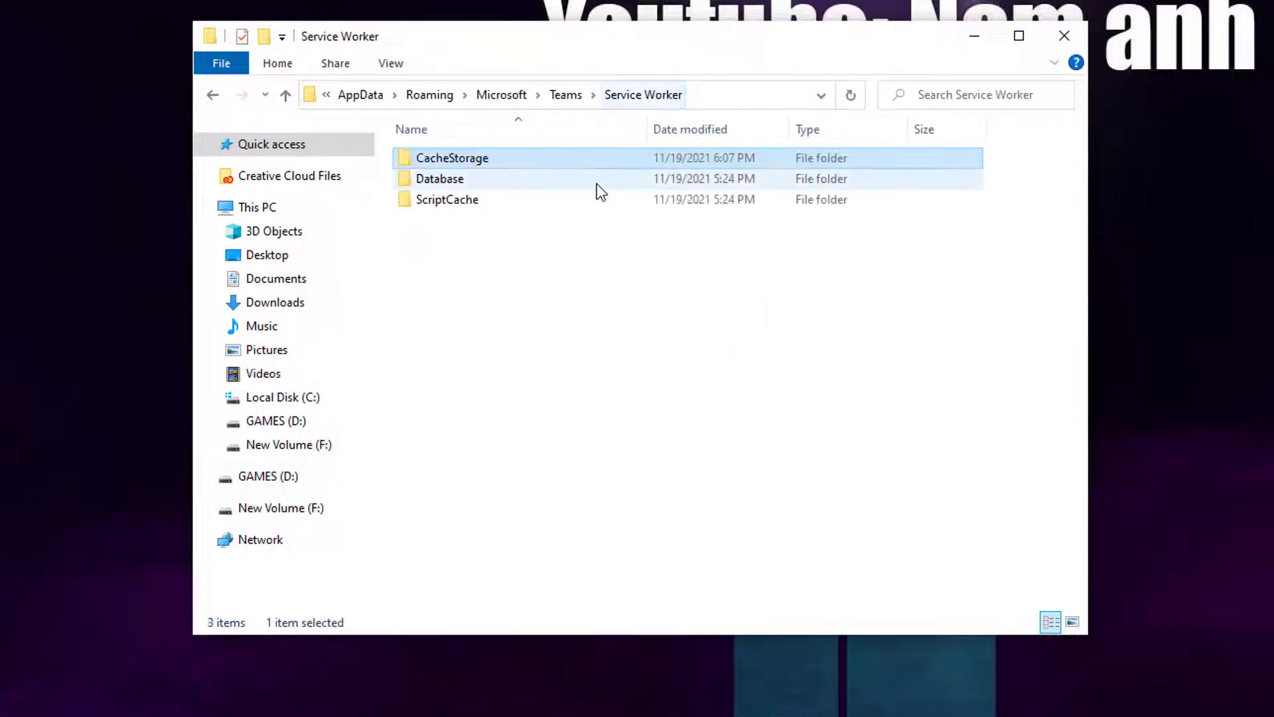
double_click(515, 180)
left_click_drag(564, 310, 475, 149)
right_click(487, 193)
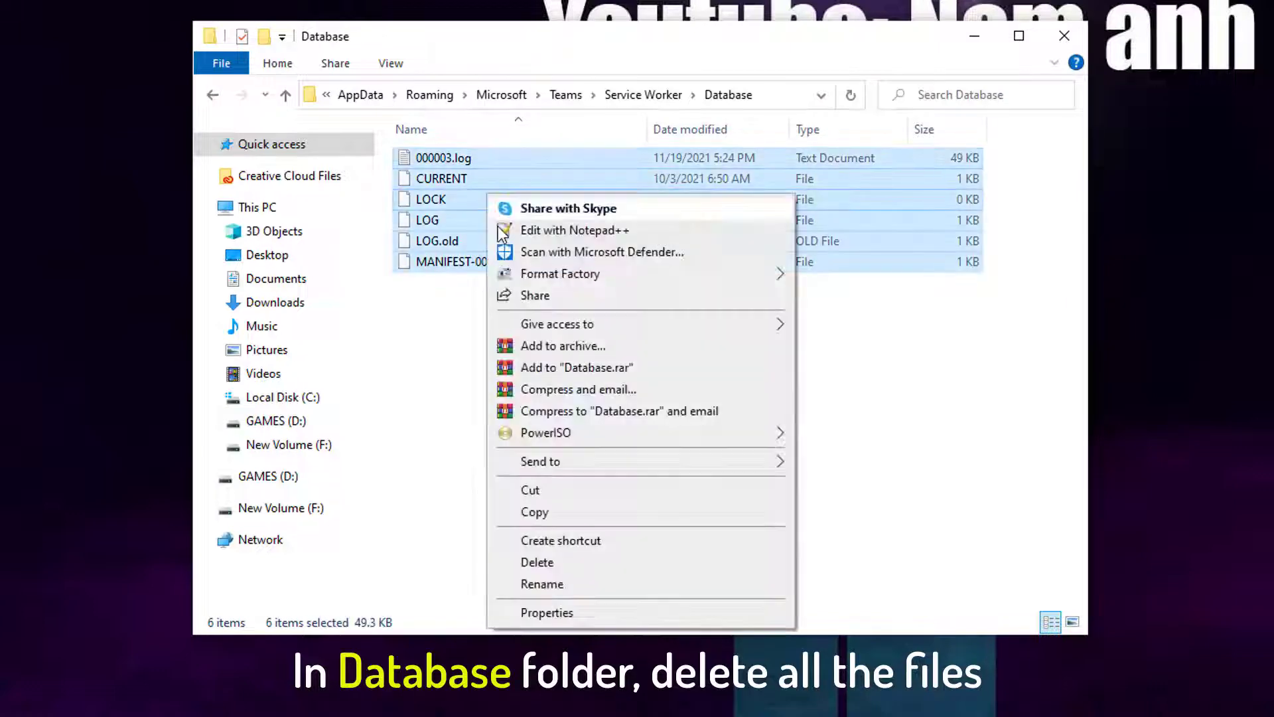
left_click(571, 560)
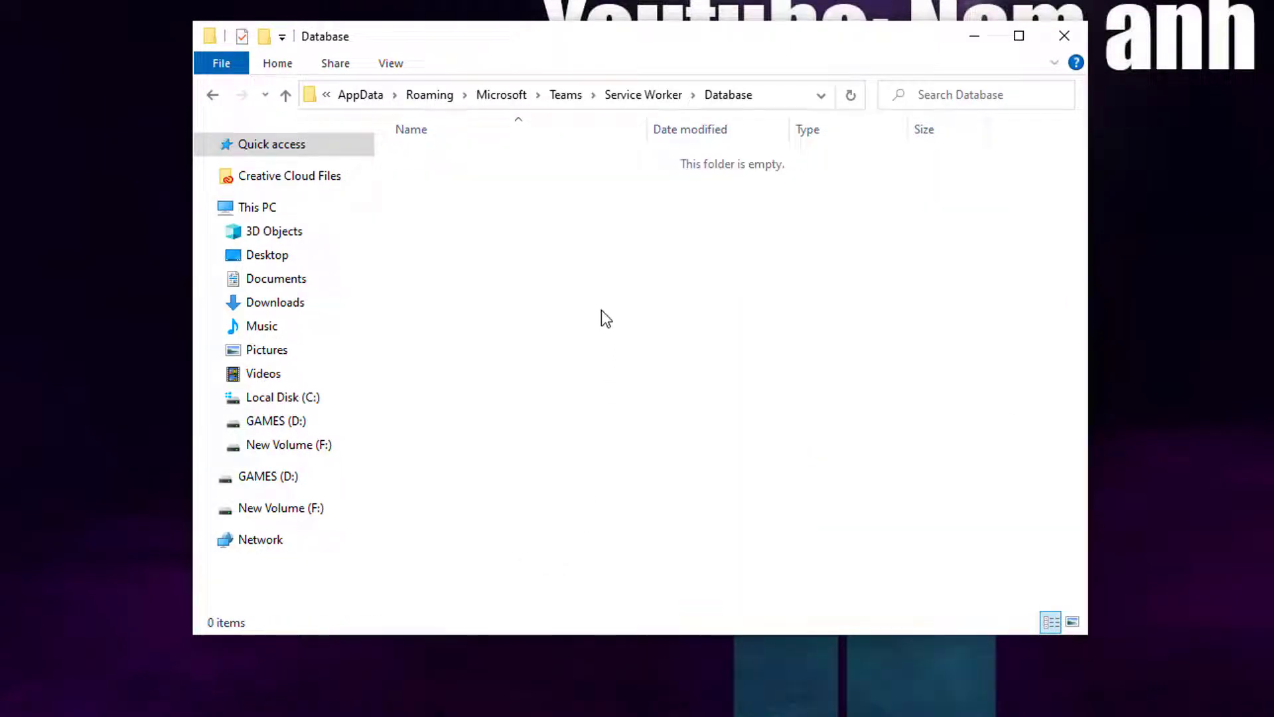
Return to the main Teams folder and close the File Explorer window
left_click(643, 98)
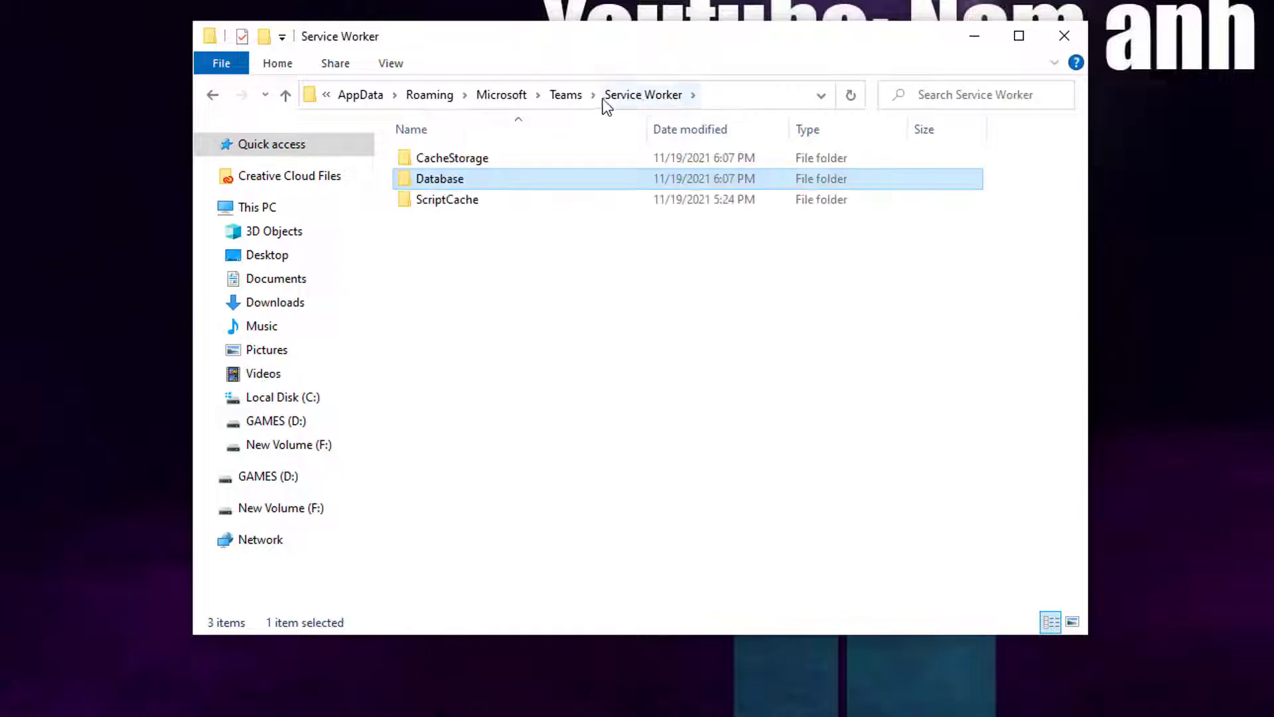
left_click(572, 95)
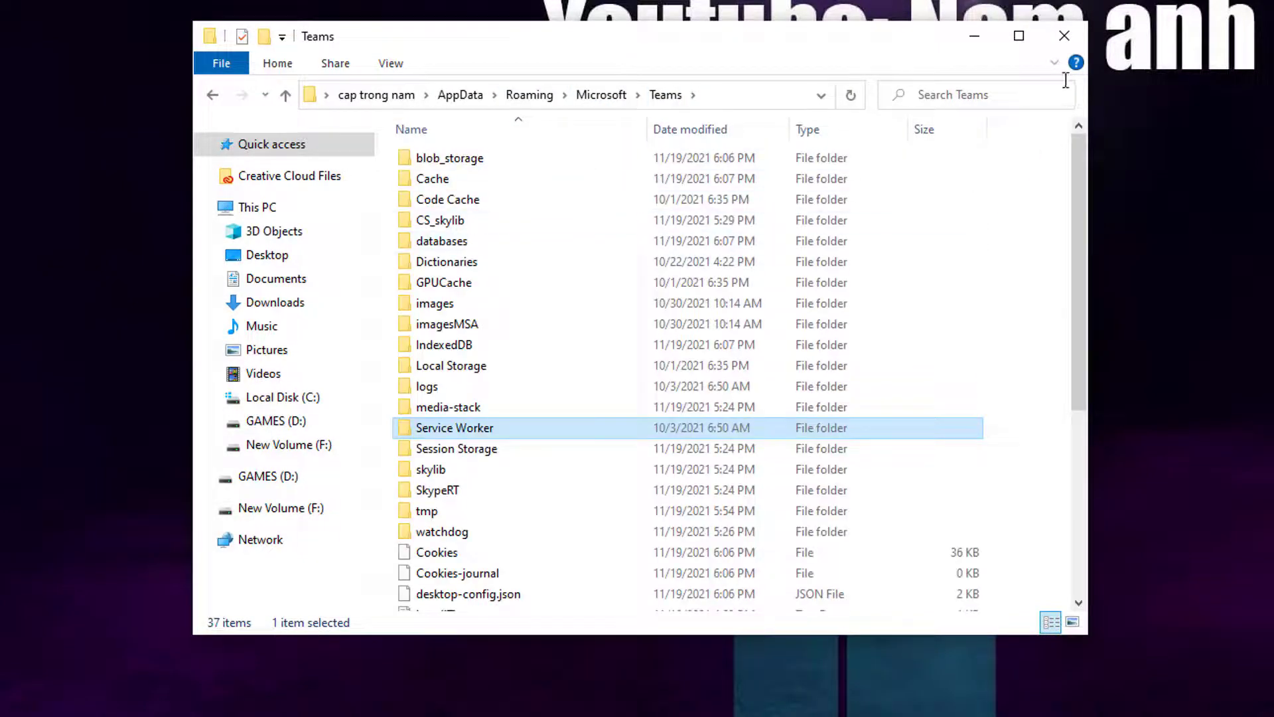
left_click(1063, 35)
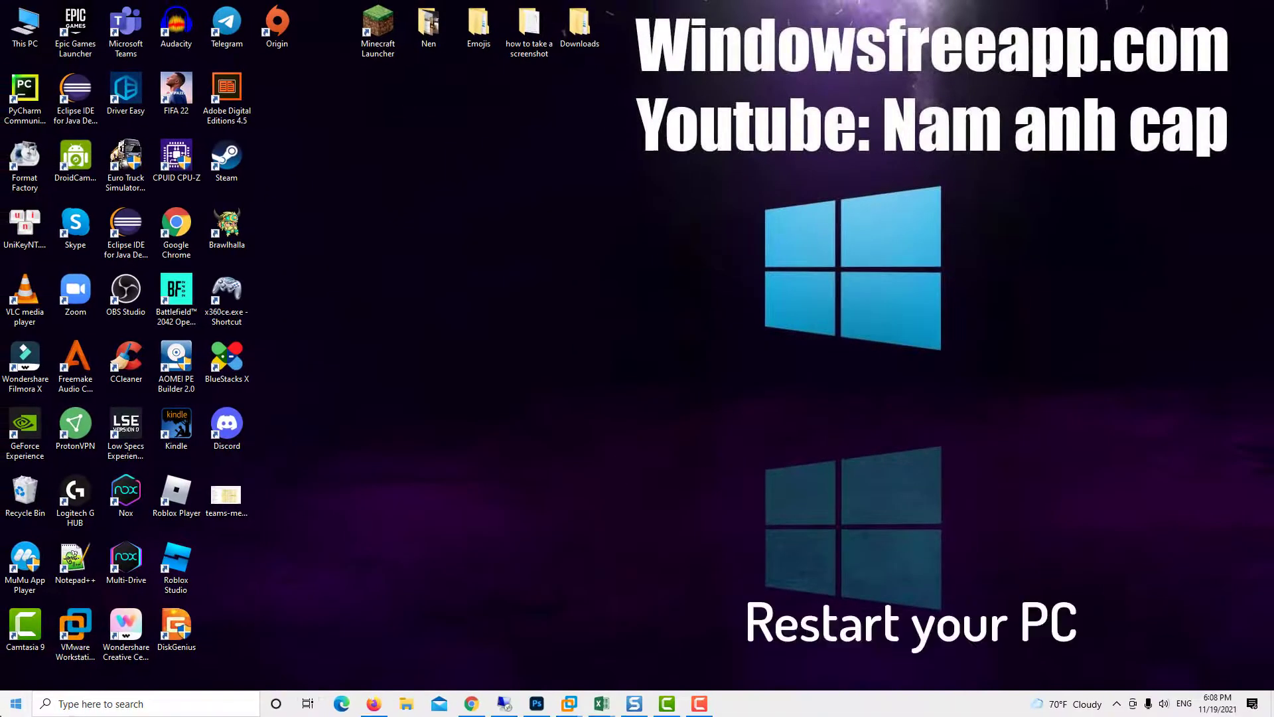
Launch Microsoft Teams from its desktop shortcut
key("super")
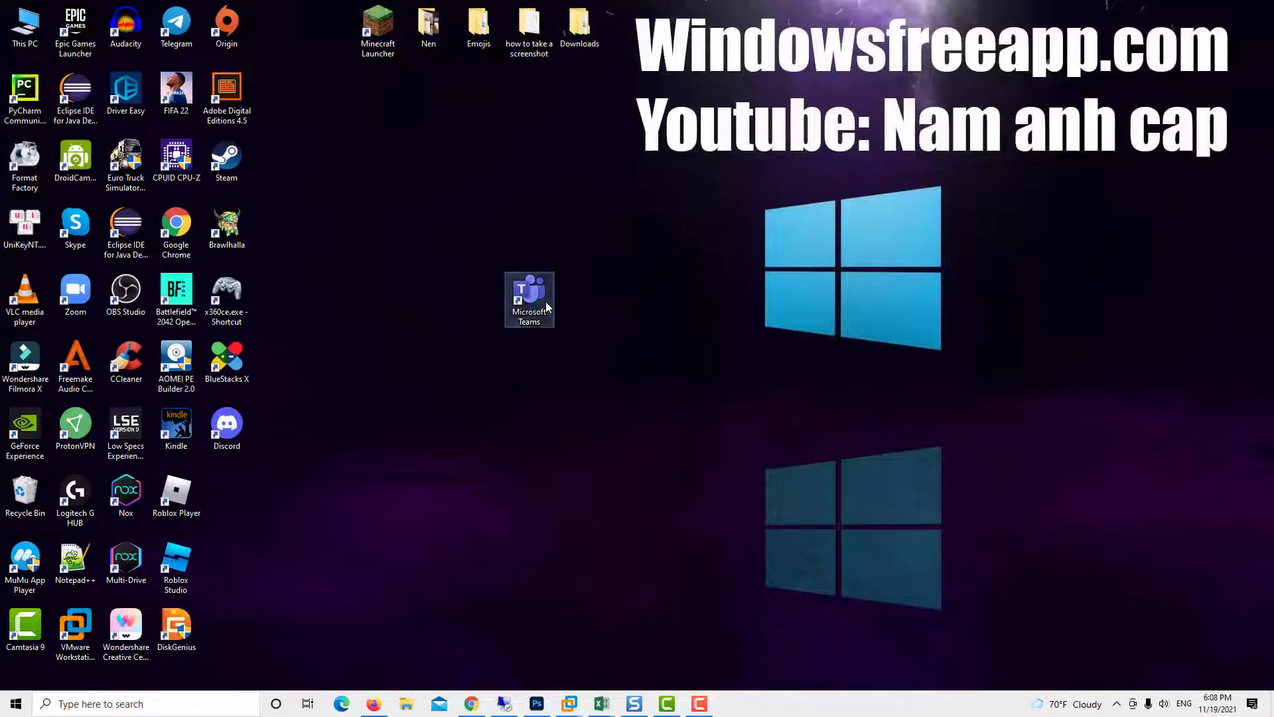
double_click(546, 302)
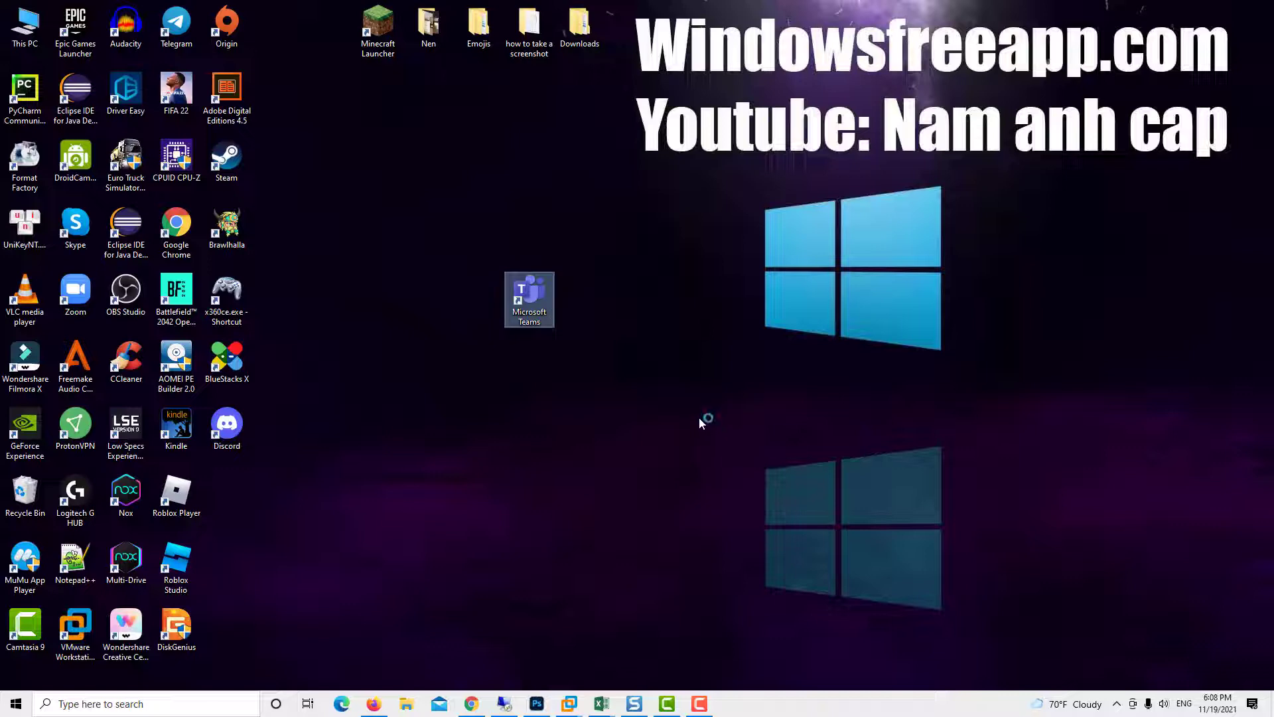